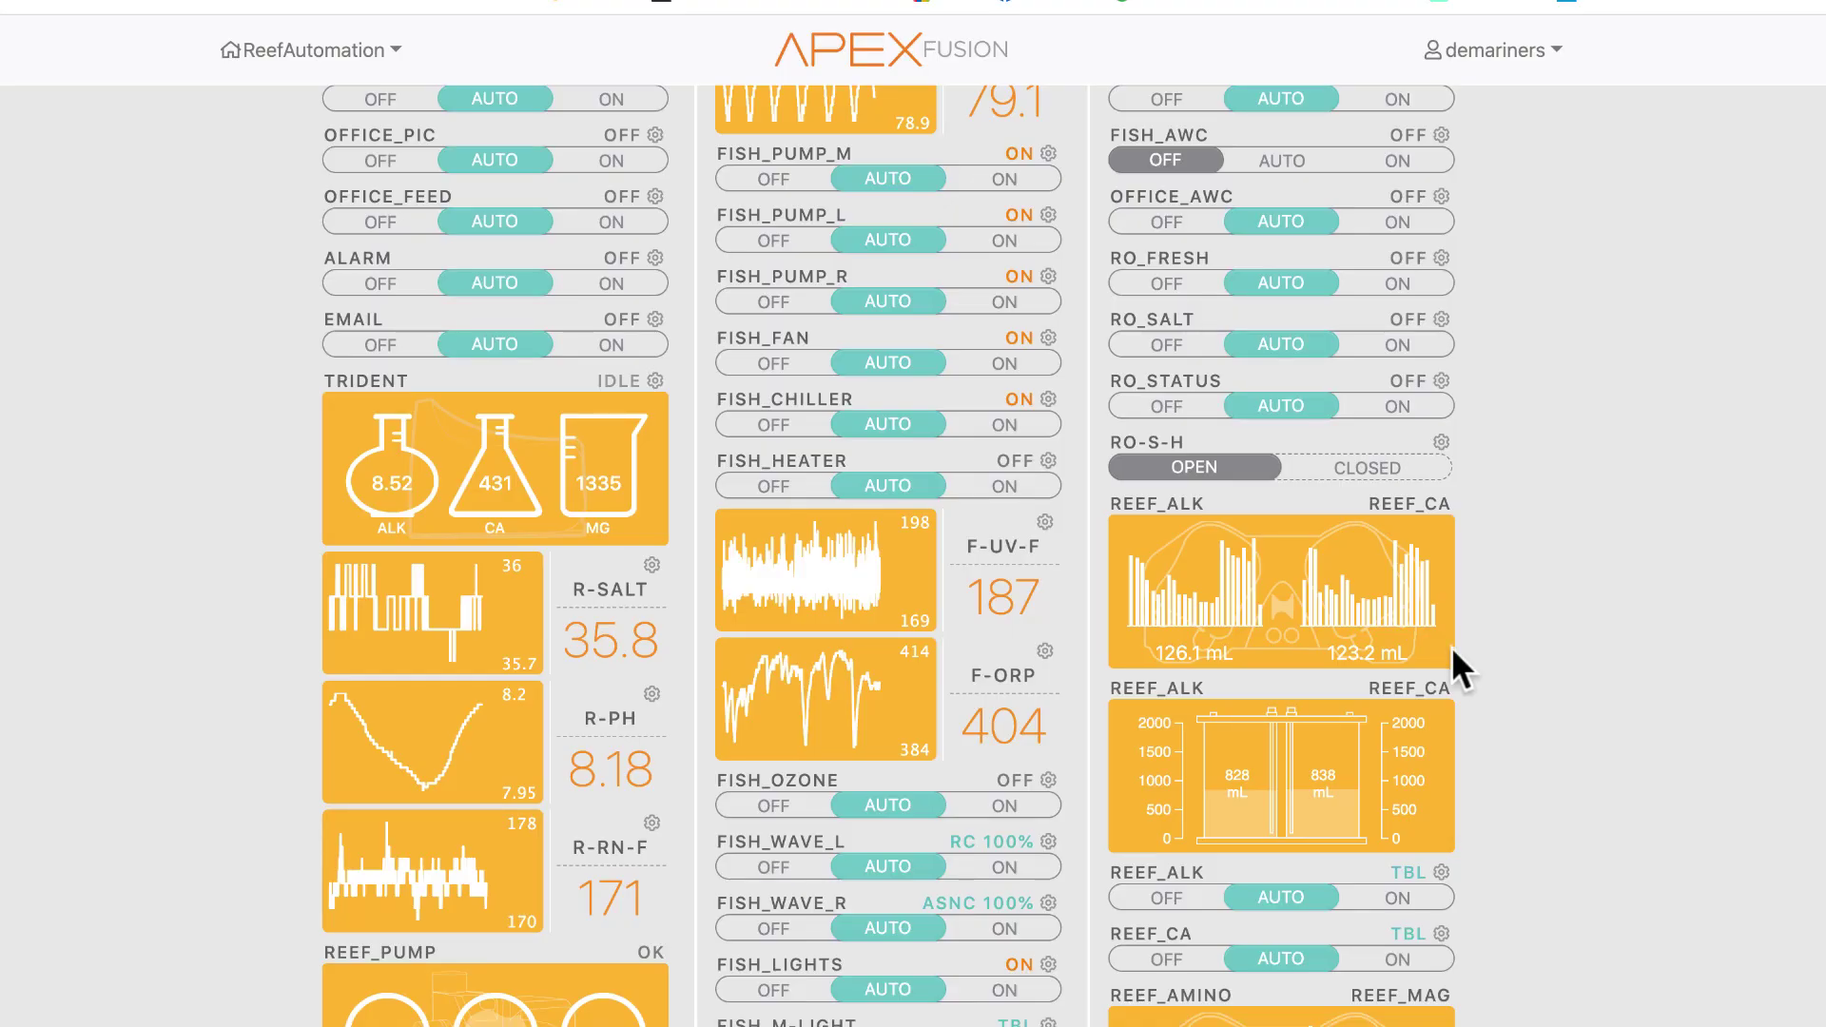
mouse_move(1157, 540)
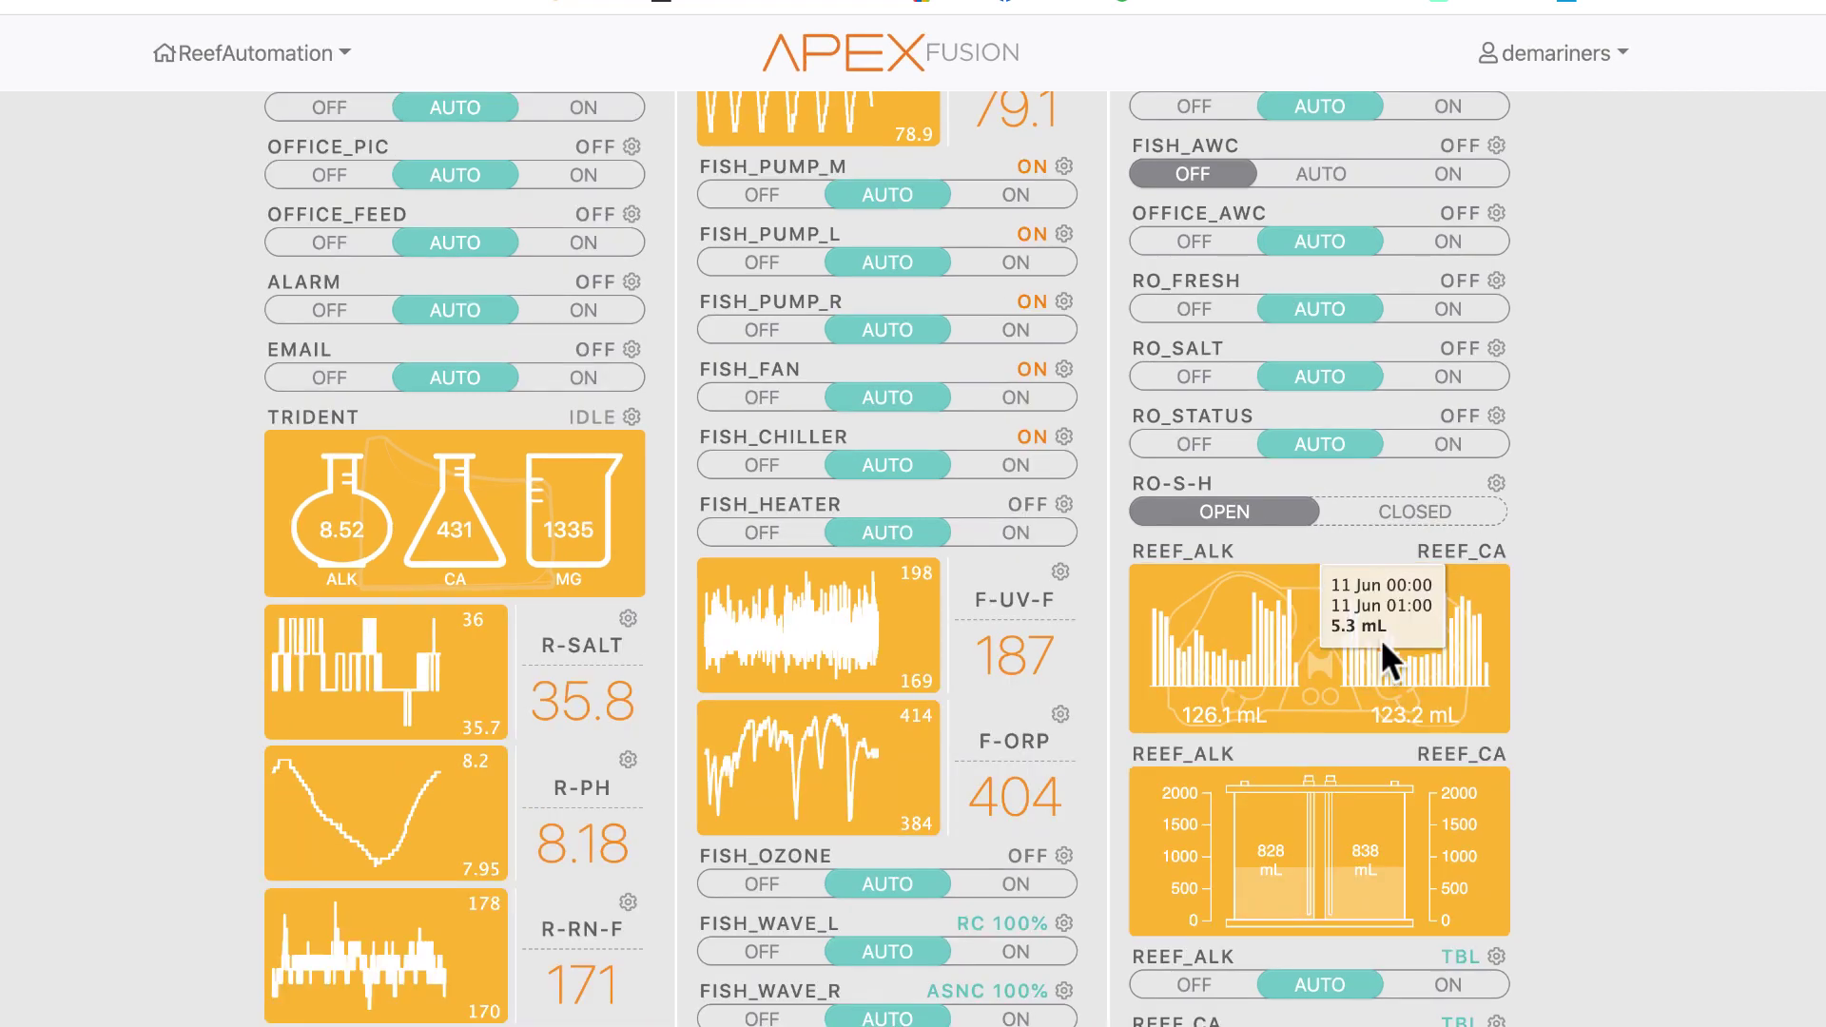
mouse_move(1426, 671)
mouse_move(1339, 653)
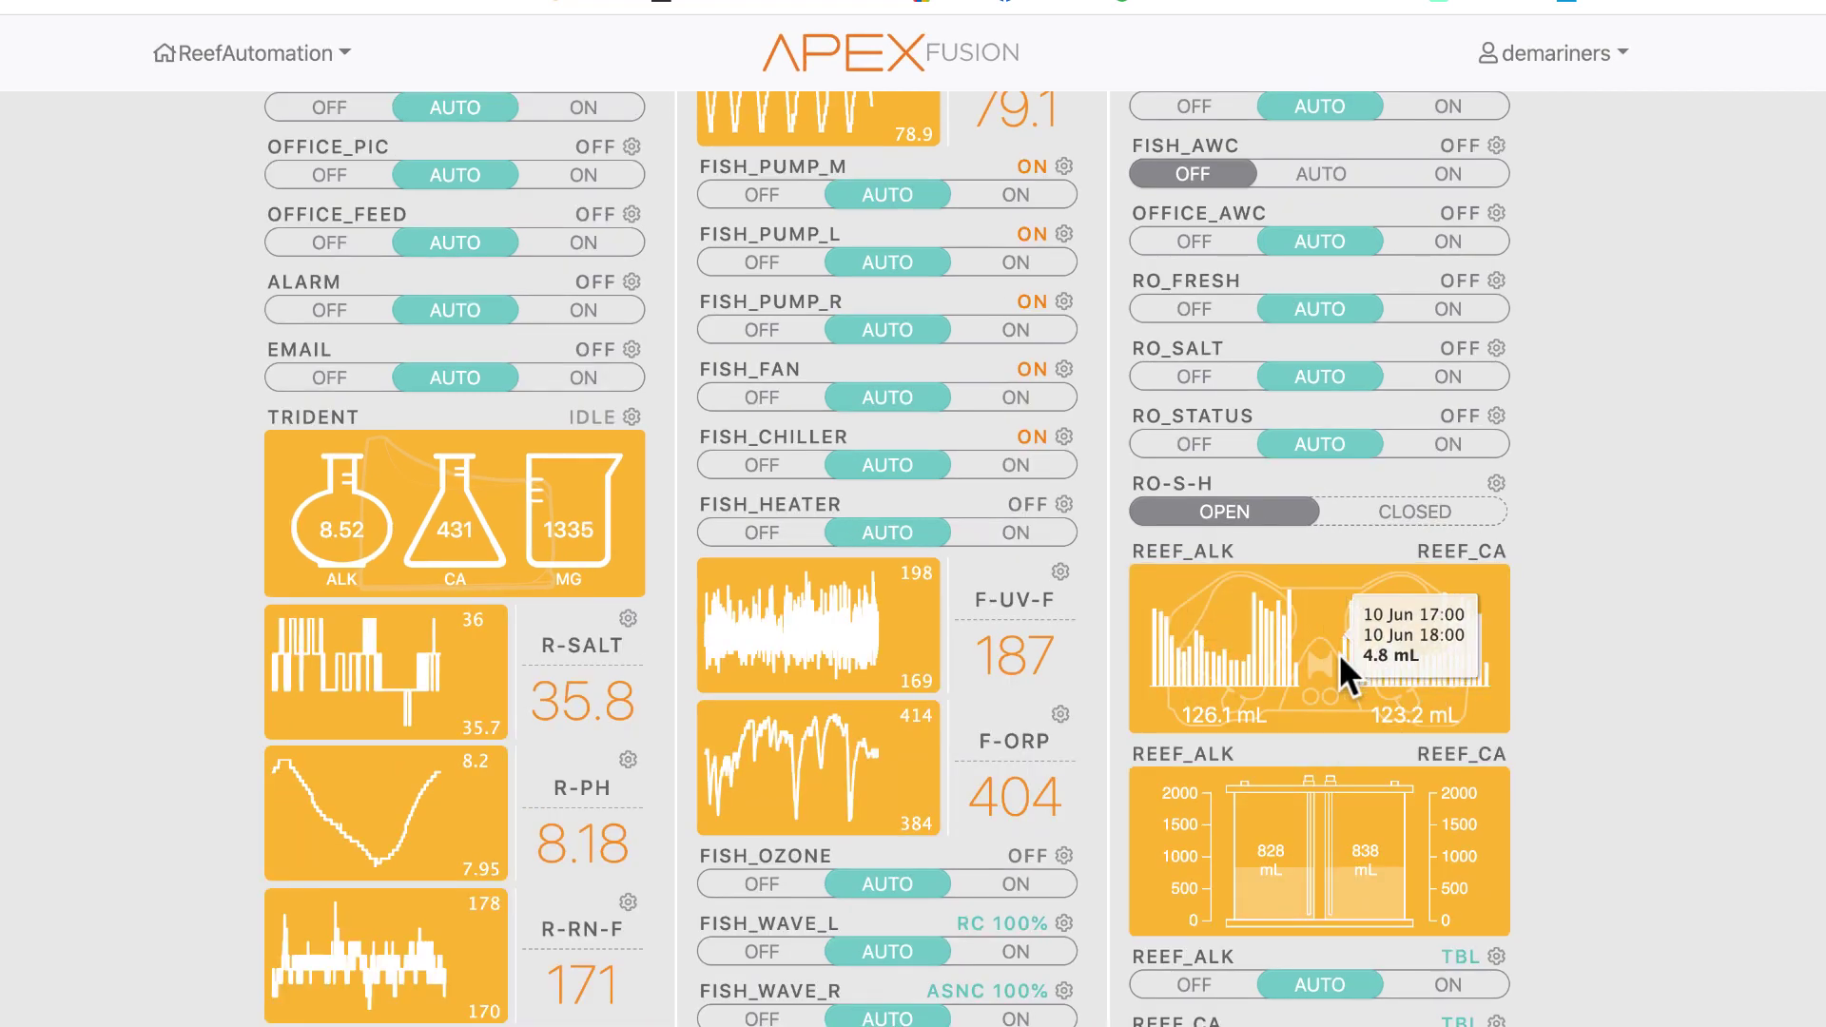
mouse_move(1270, 668)
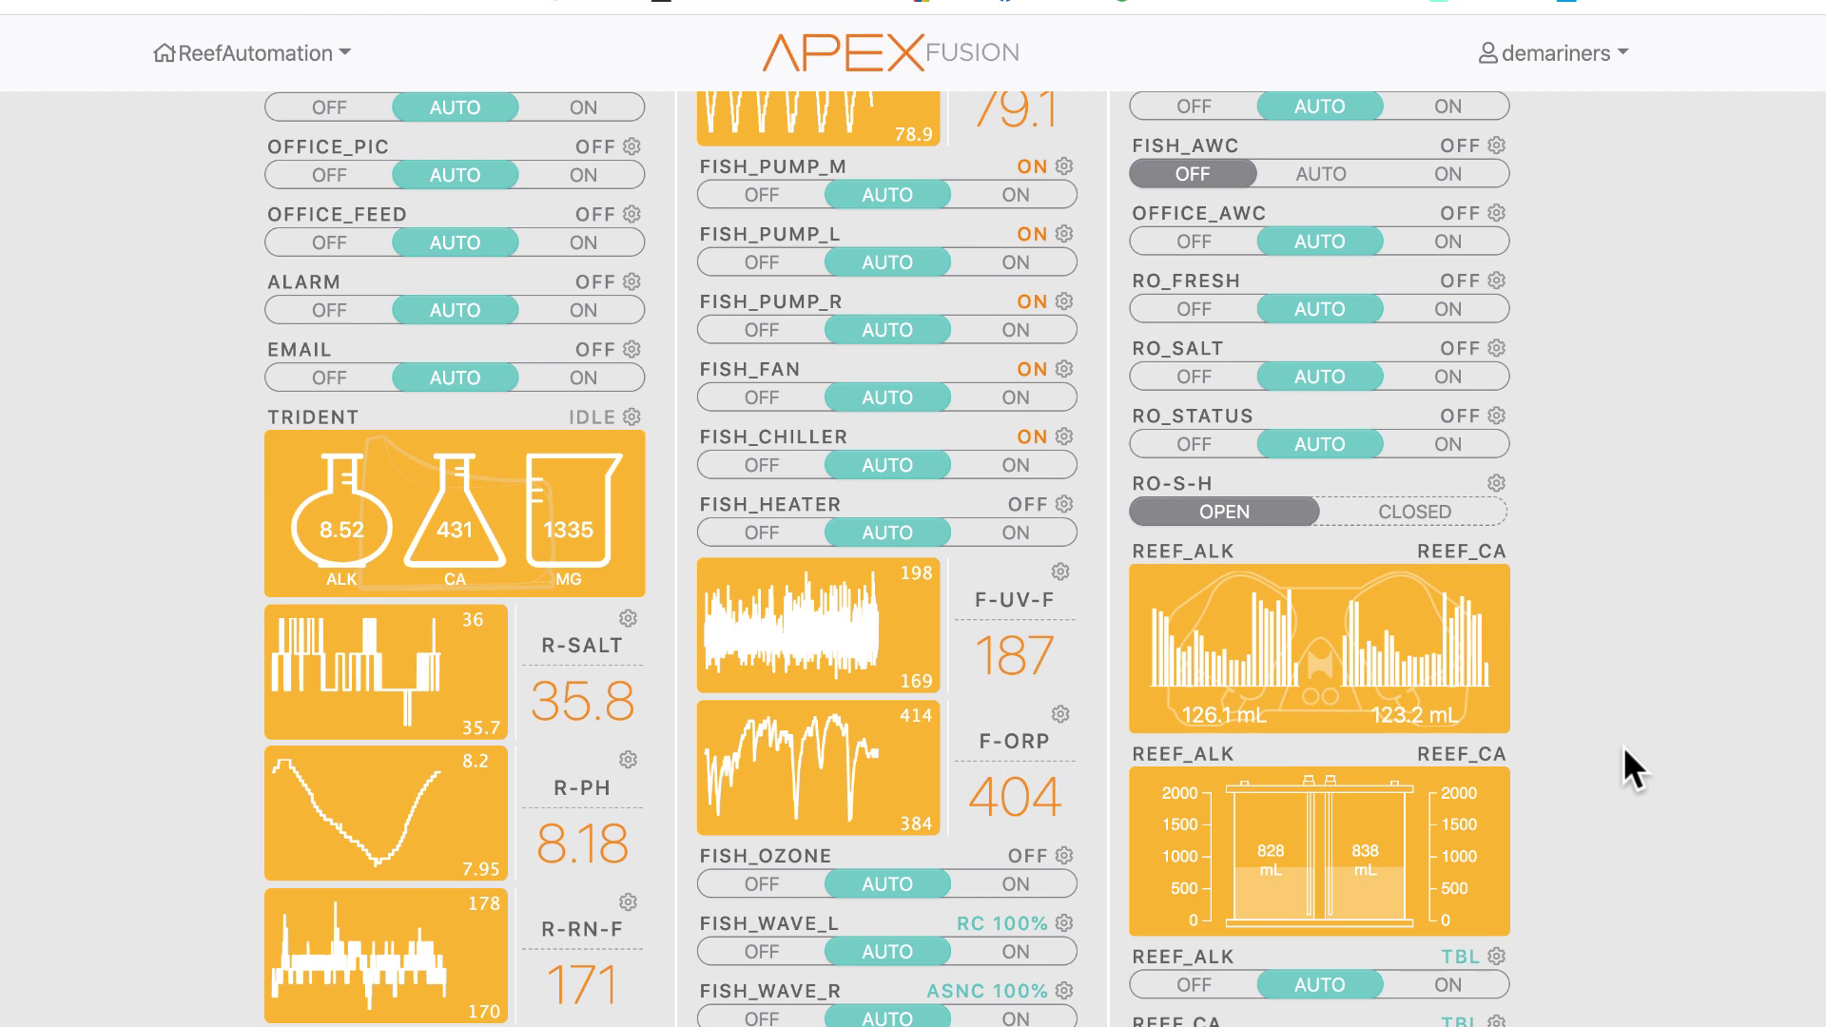
- Open the REEF_ALK pump's Dos_Dn configuration and review its remaining and total volumes
mouse_move(1300, 734)
click(1206, 782)
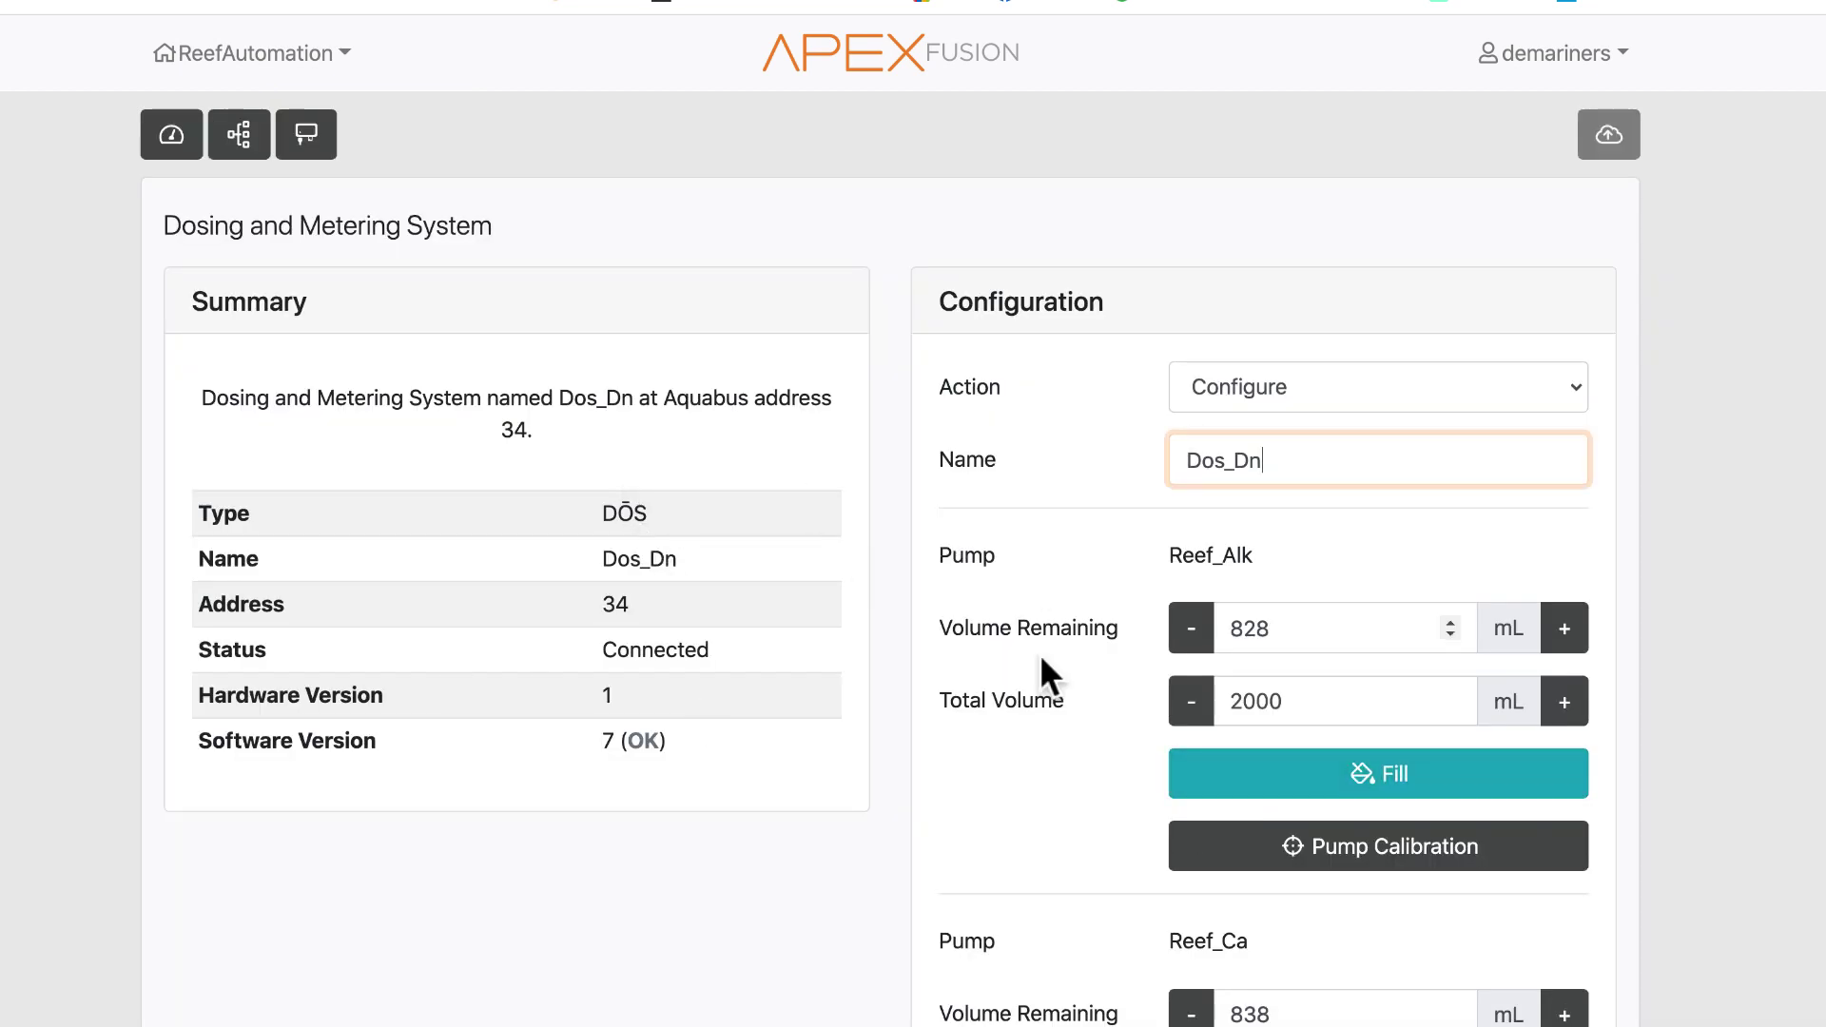
scroll(1023, 658, down, 5)
scroll(1023, 659, up, 5)
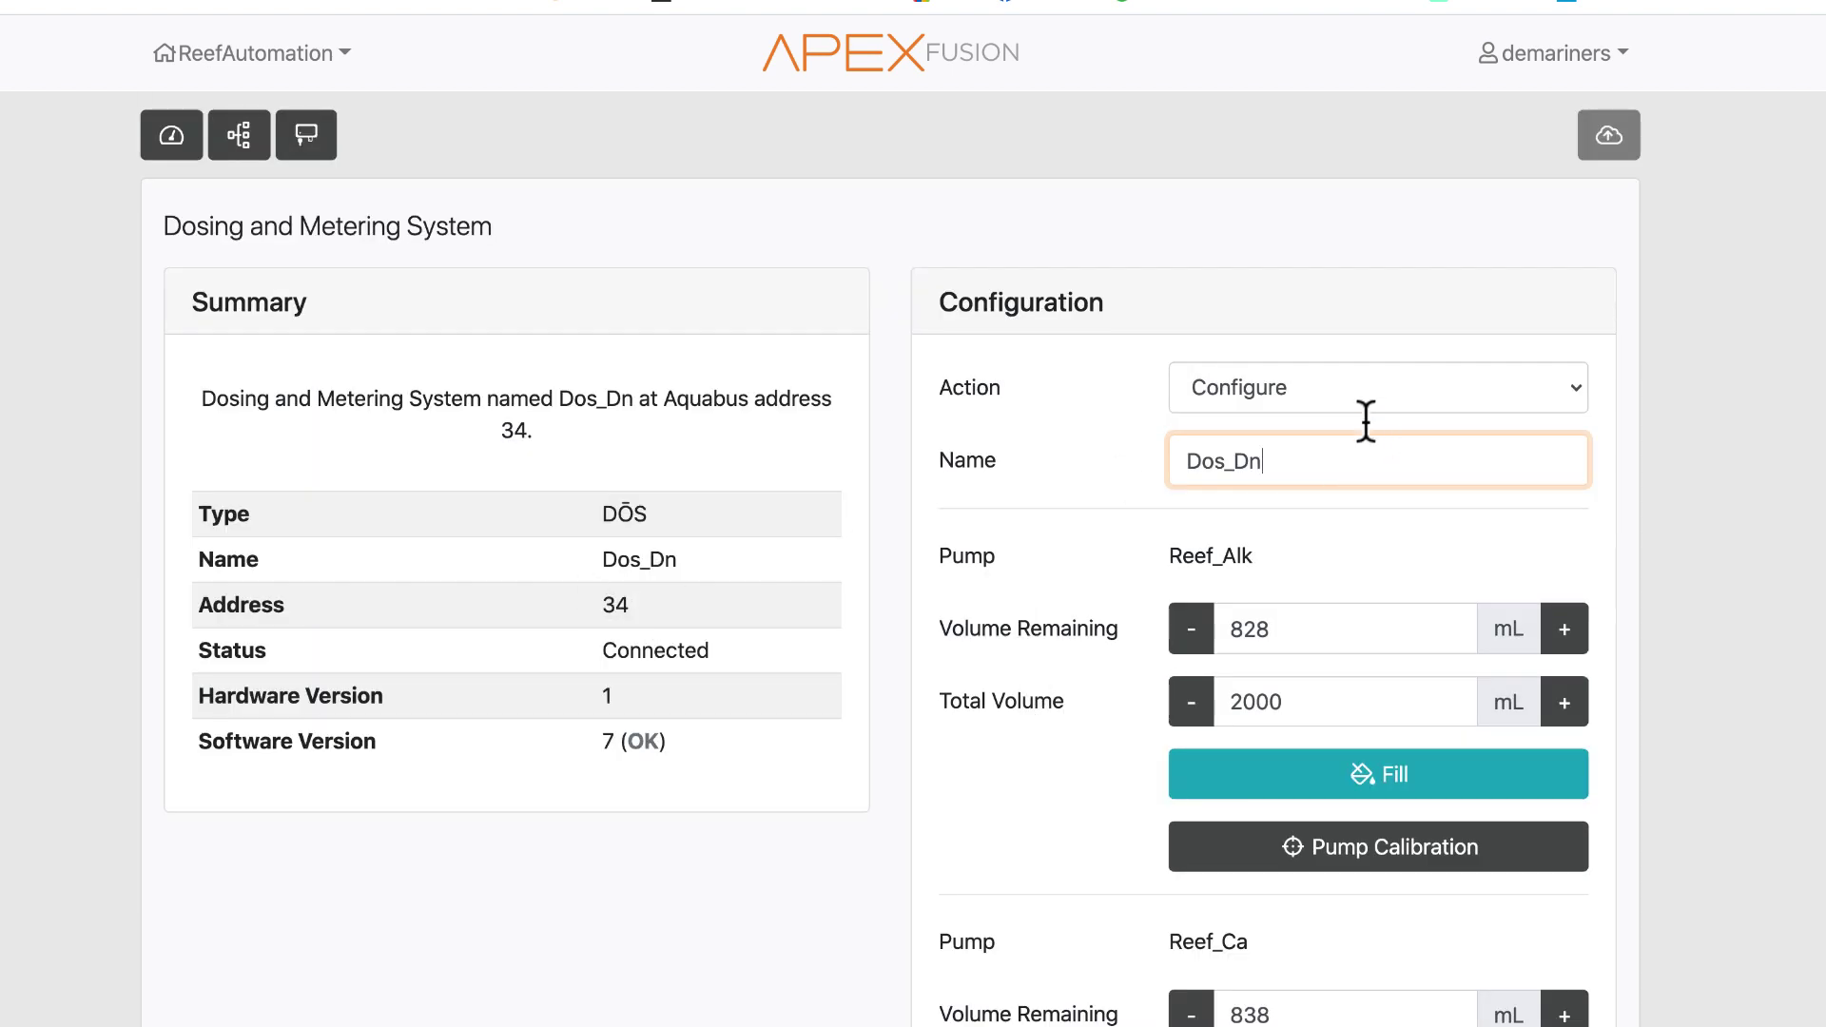
scroll(1121, 639, down, 1)
scroll(1035, 614, up, 1)
scroll(1070, 621, down, 10)
scroll(1070, 620, up, 8)
scroll(1070, 620, up, 1)
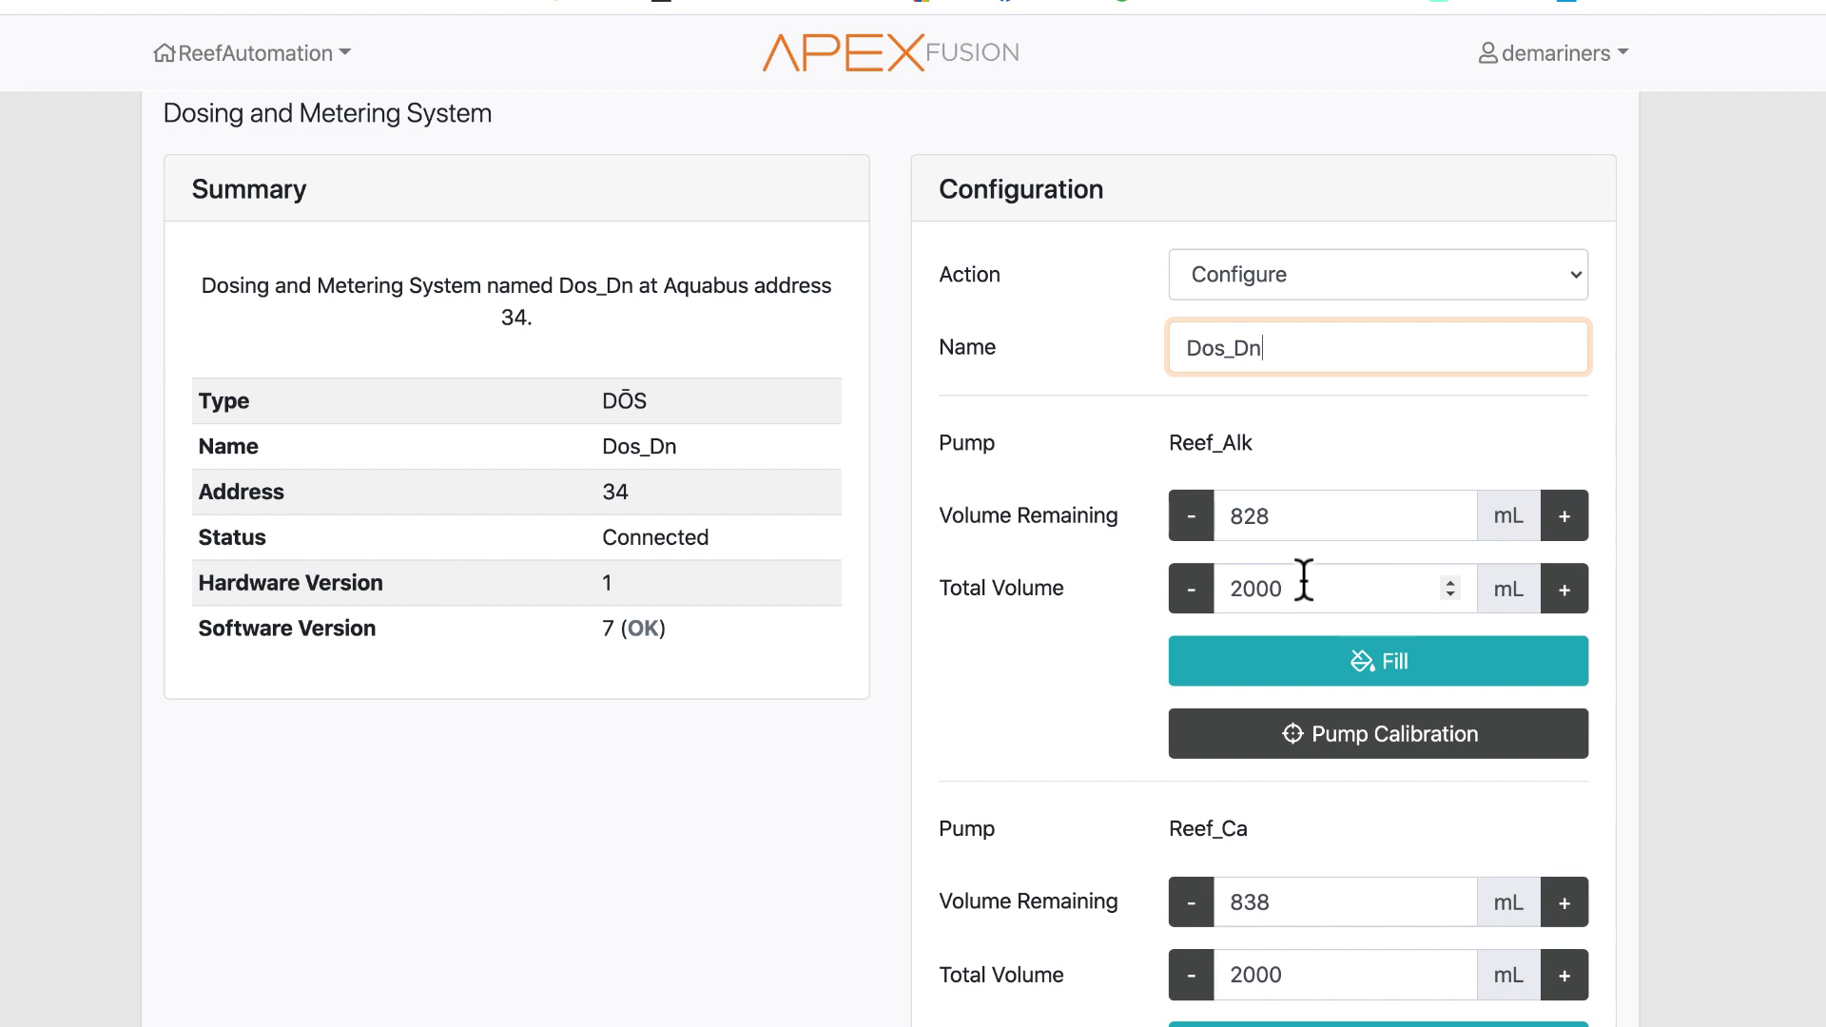
scroll(1305, 579, up, 1)
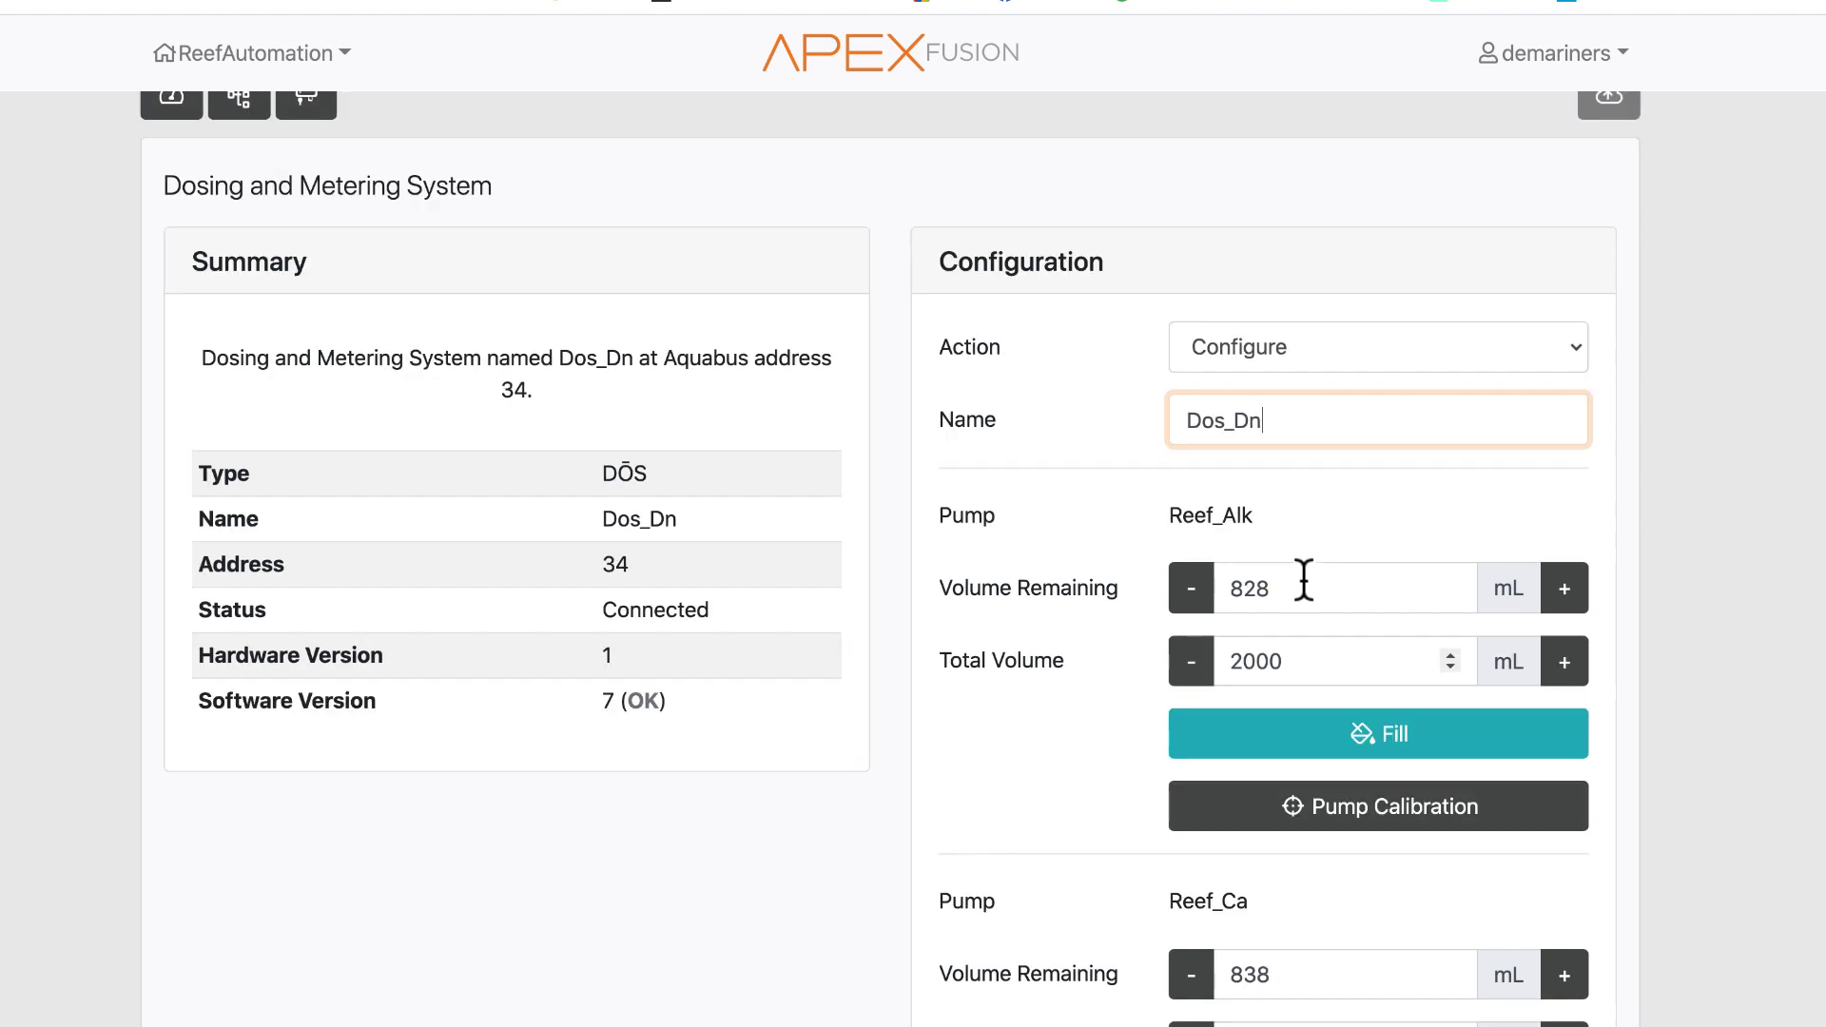
click(1309, 640)
- Change Reef_Alk's total volume from 2000 to 5000 mL and mark the reservoir filled
double_click(1333, 637)
text(5000)
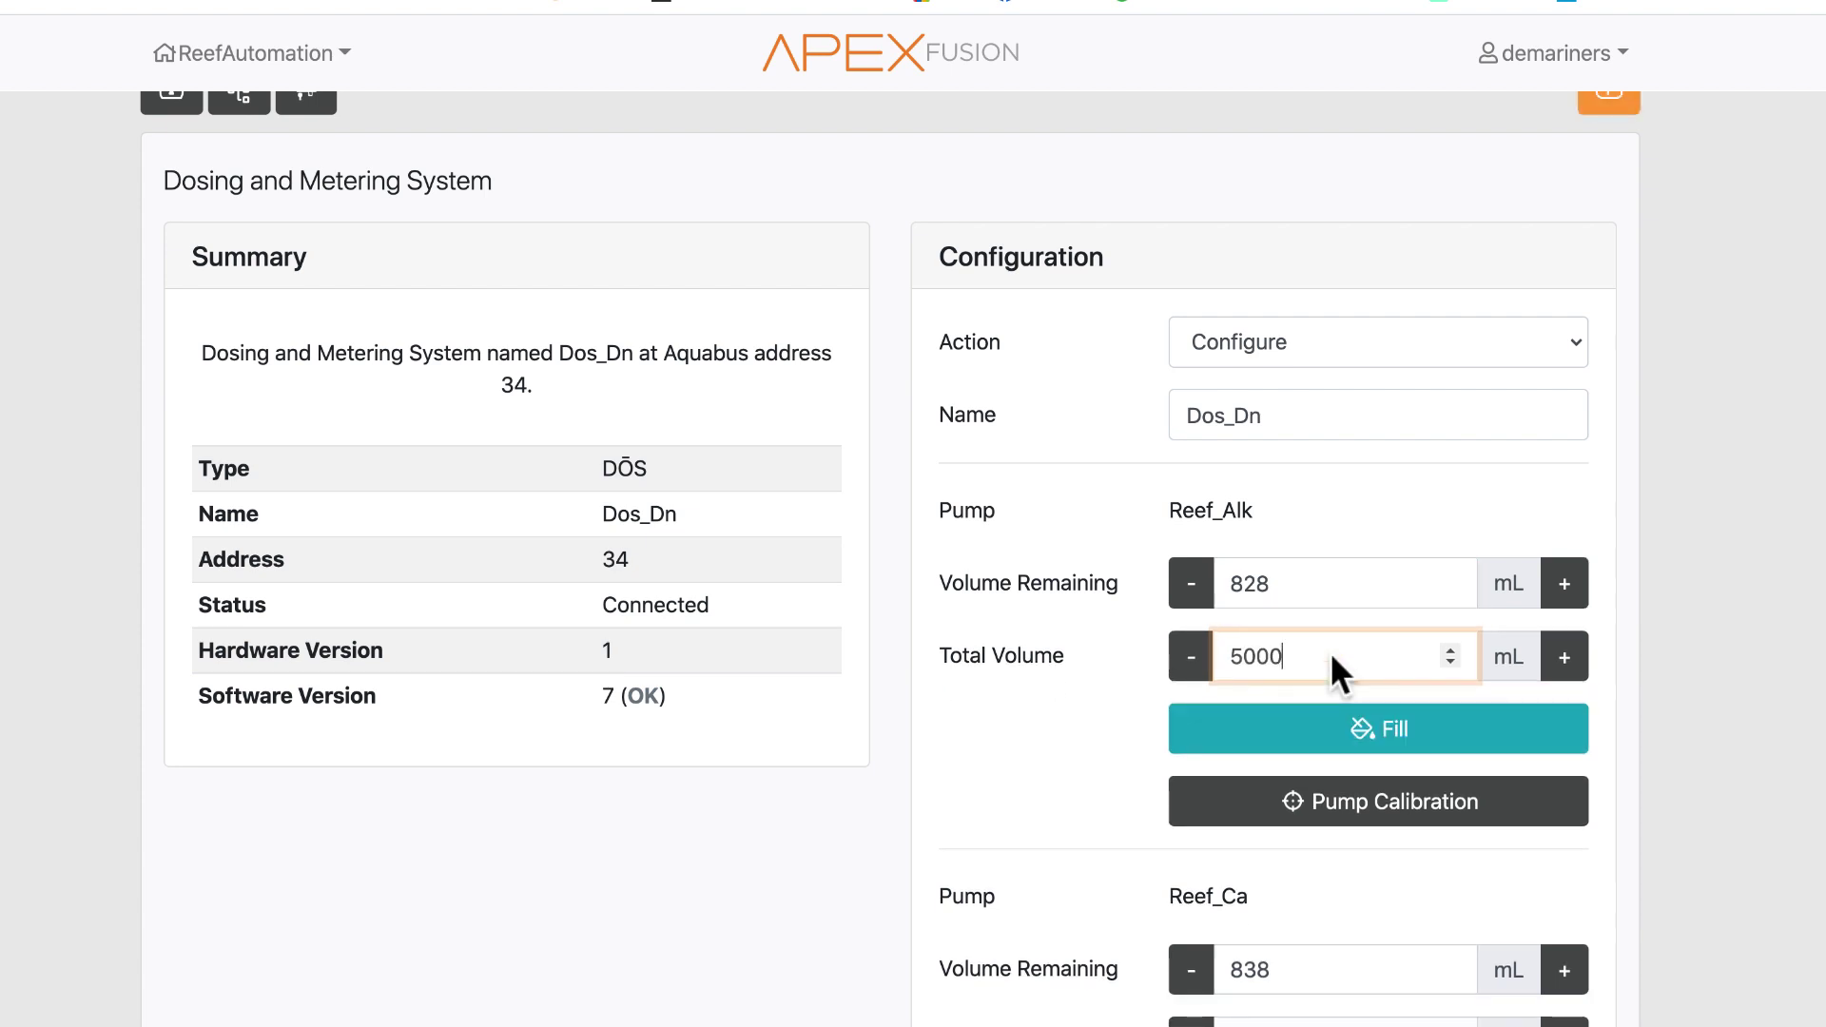
click(1037, 692)
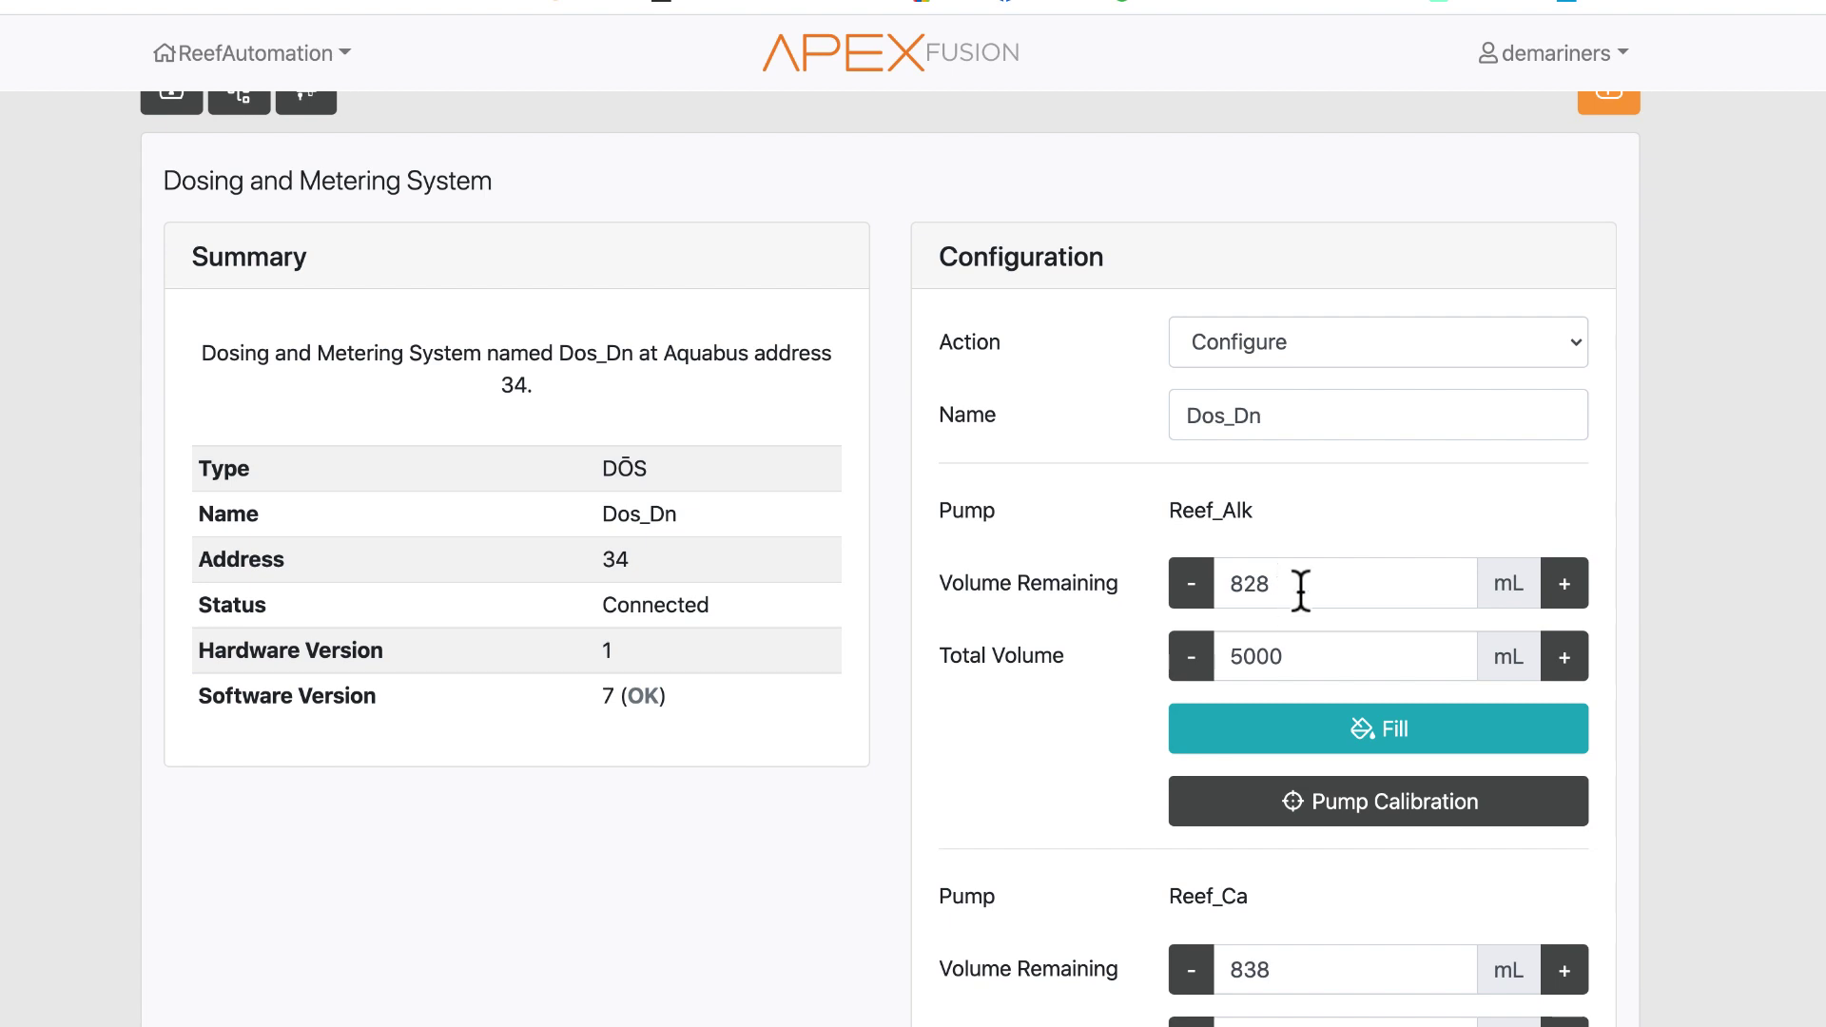
drag(1330, 655, 1196, 645)
click(1361, 747)
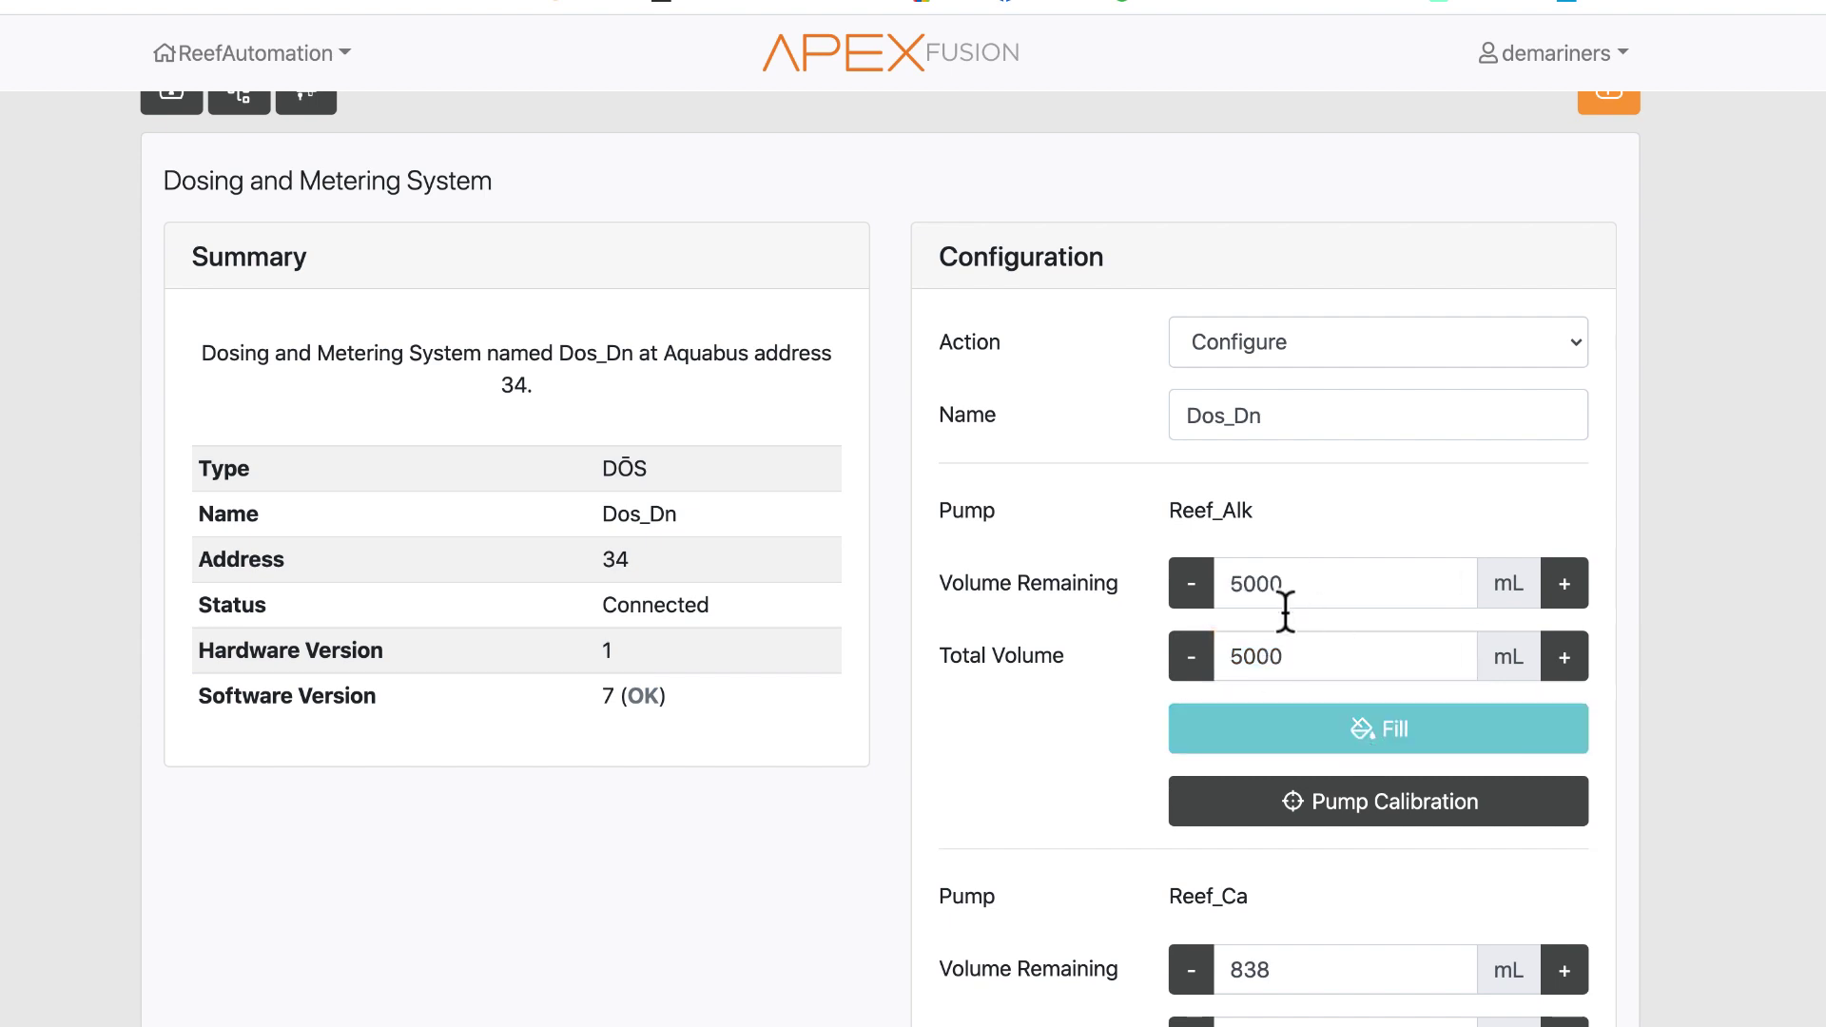
- Set Reef_Alk's remaining volume to 2500 mL
drag(1297, 579, 1189, 573)
text(2500)
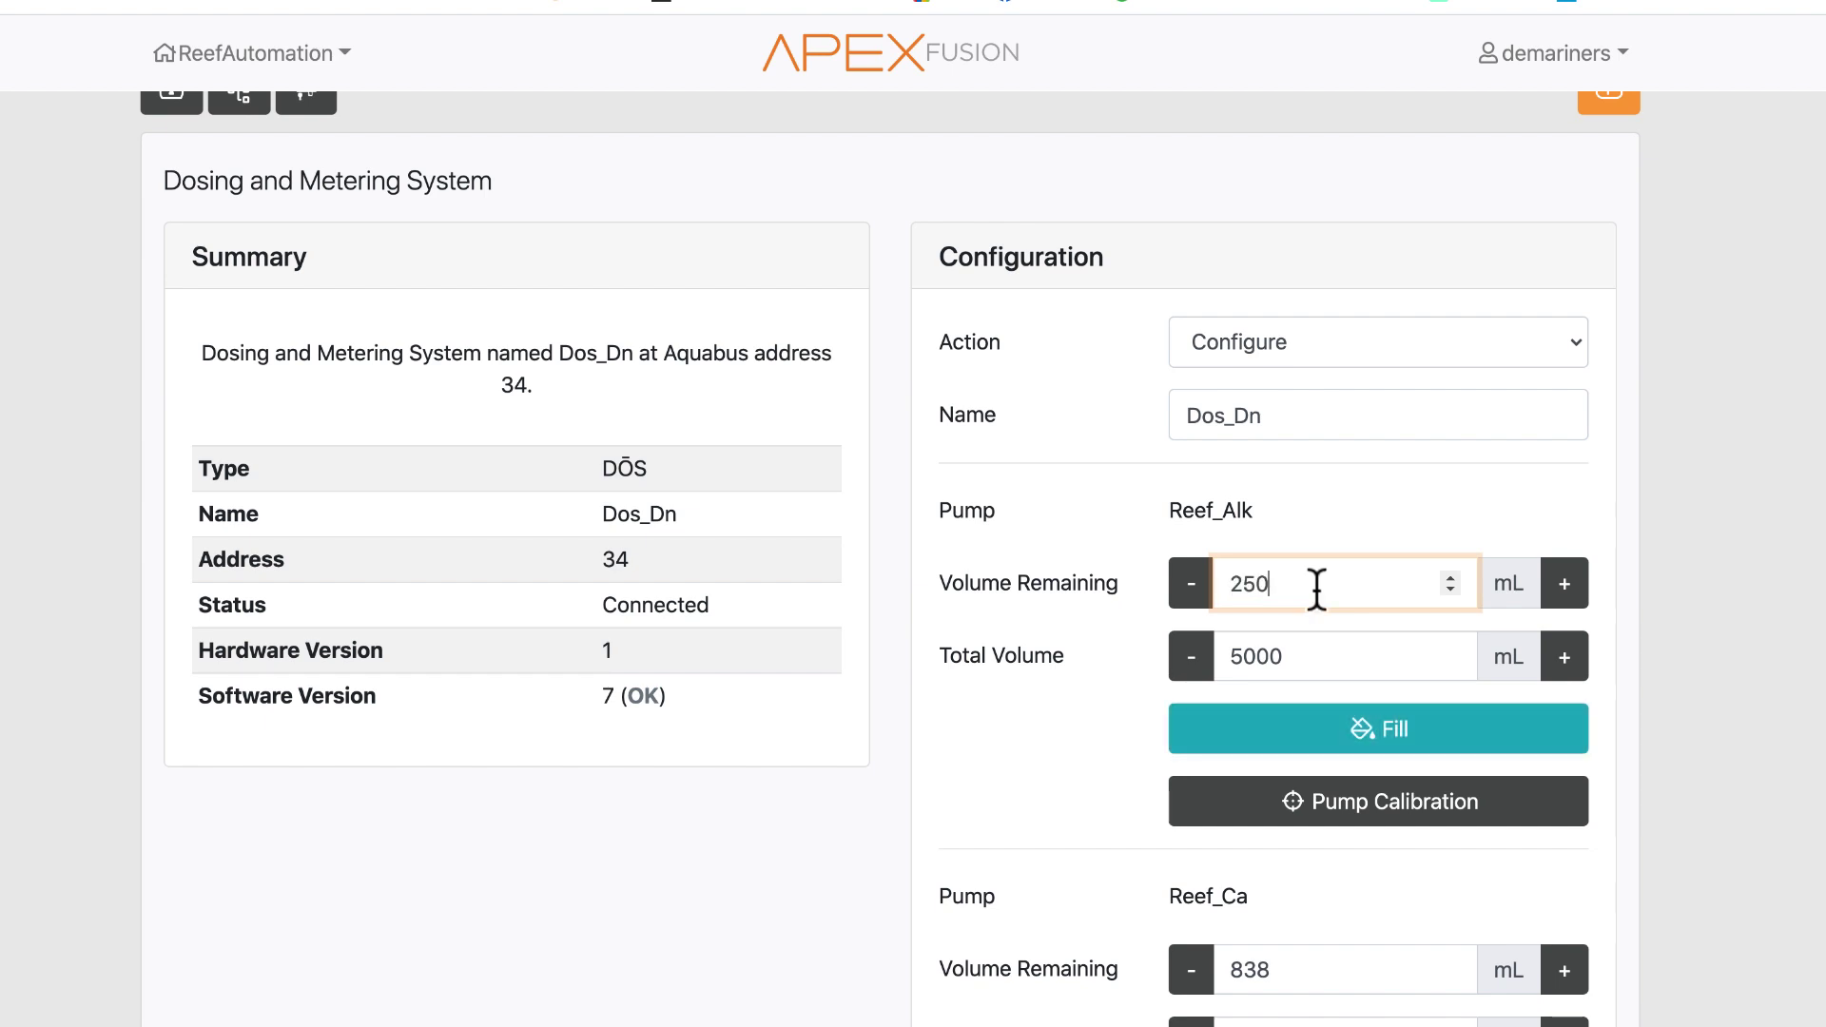
click(1182, 656)
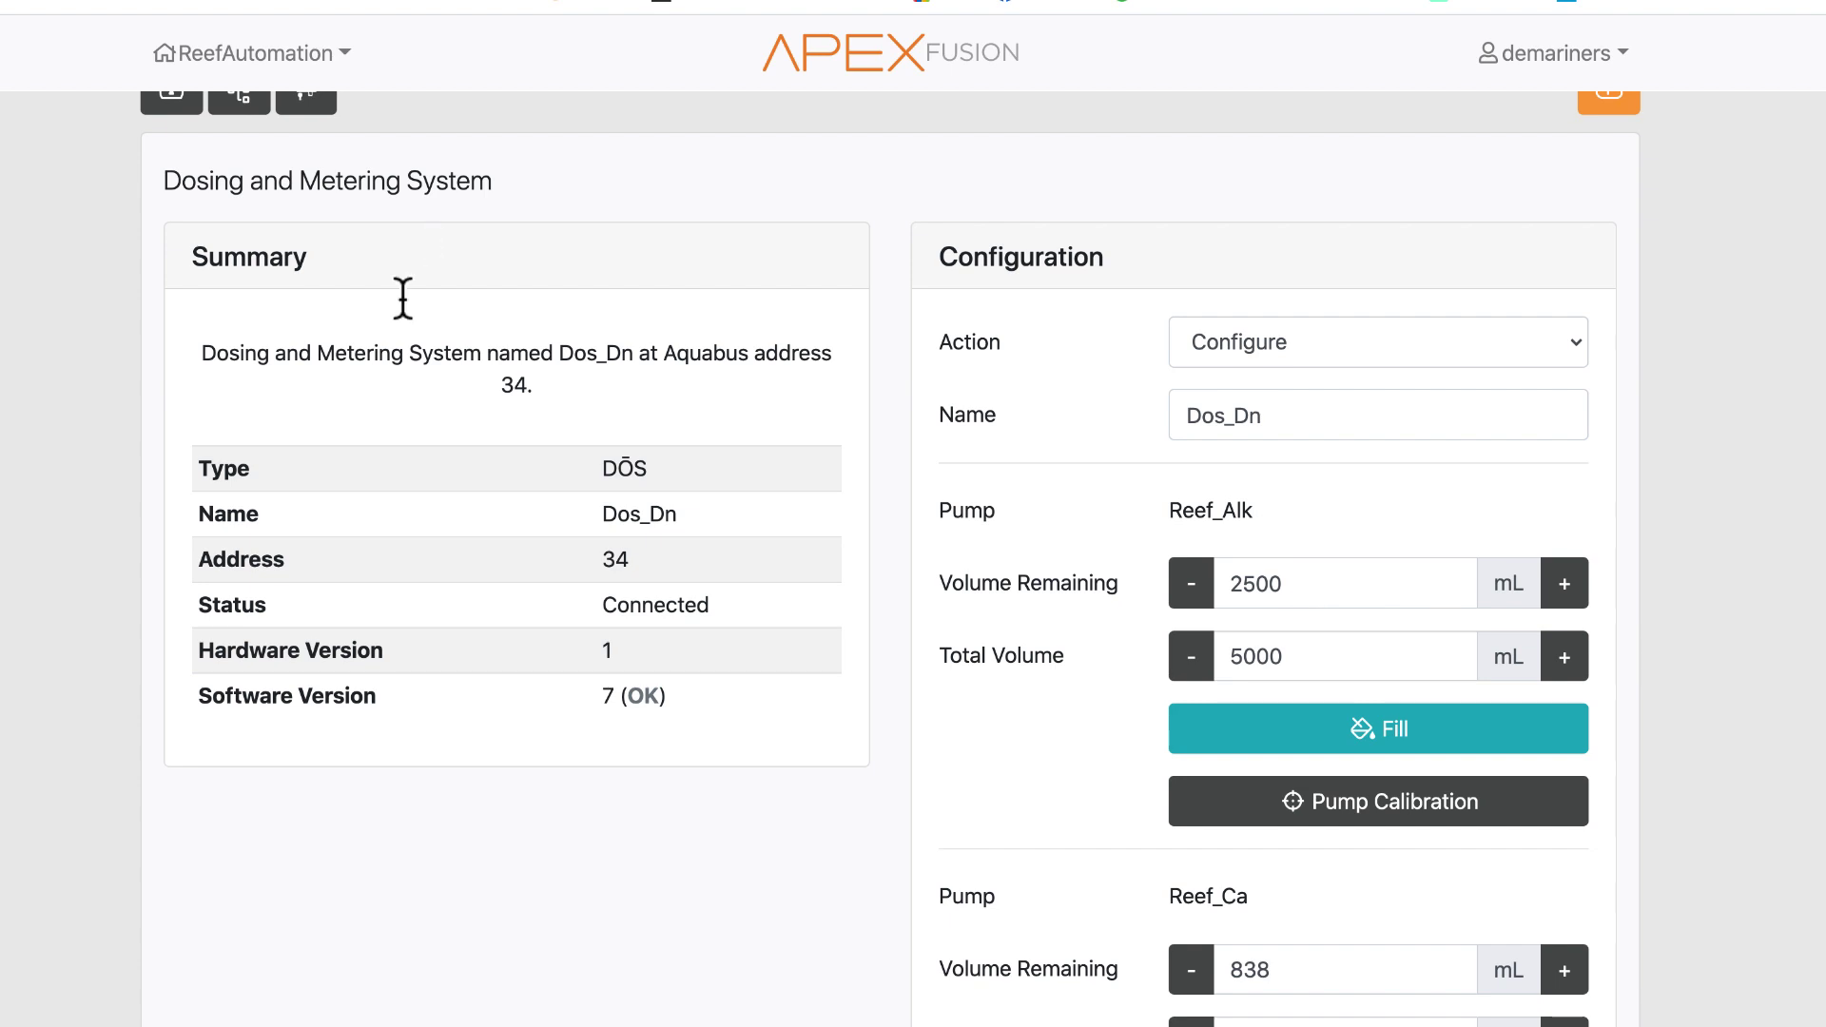
scroll(402, 295, up, 1)
- Return to the dashboard and scroll down to the REEF_ALK chart and tank-level widgets
click(173, 136)
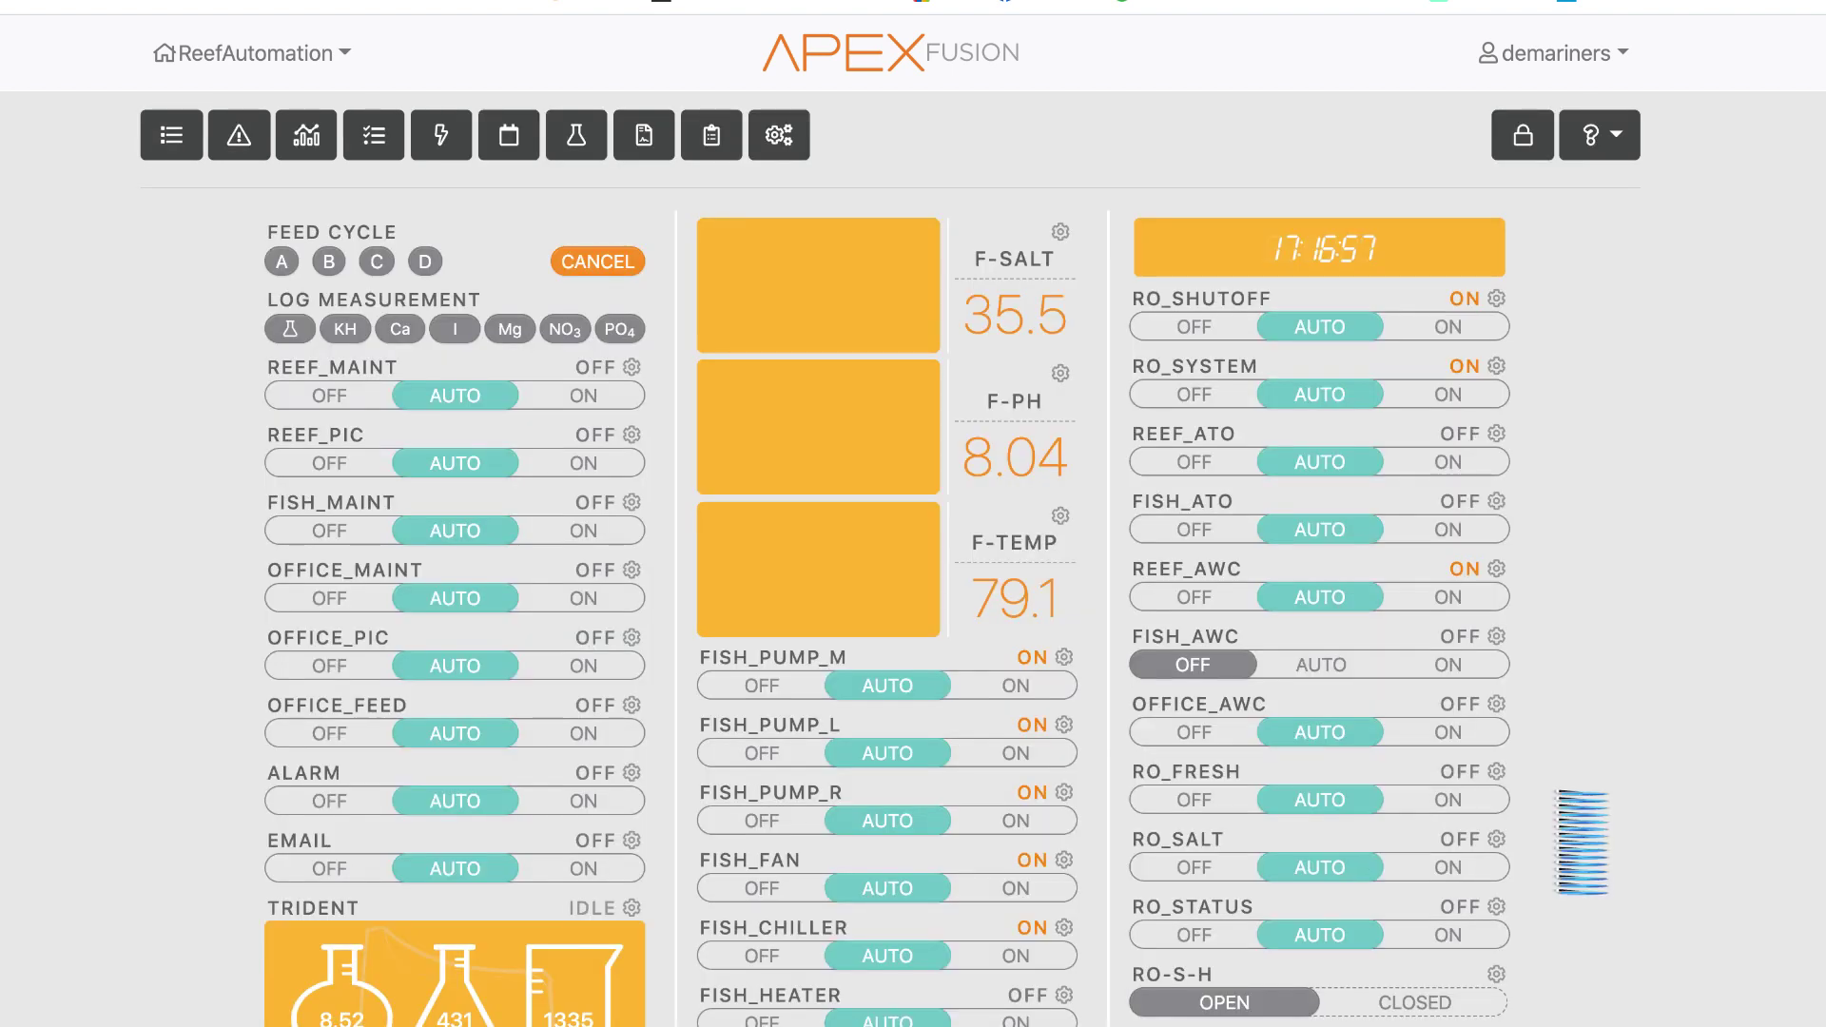
scroll(1292, 956, down, 5)
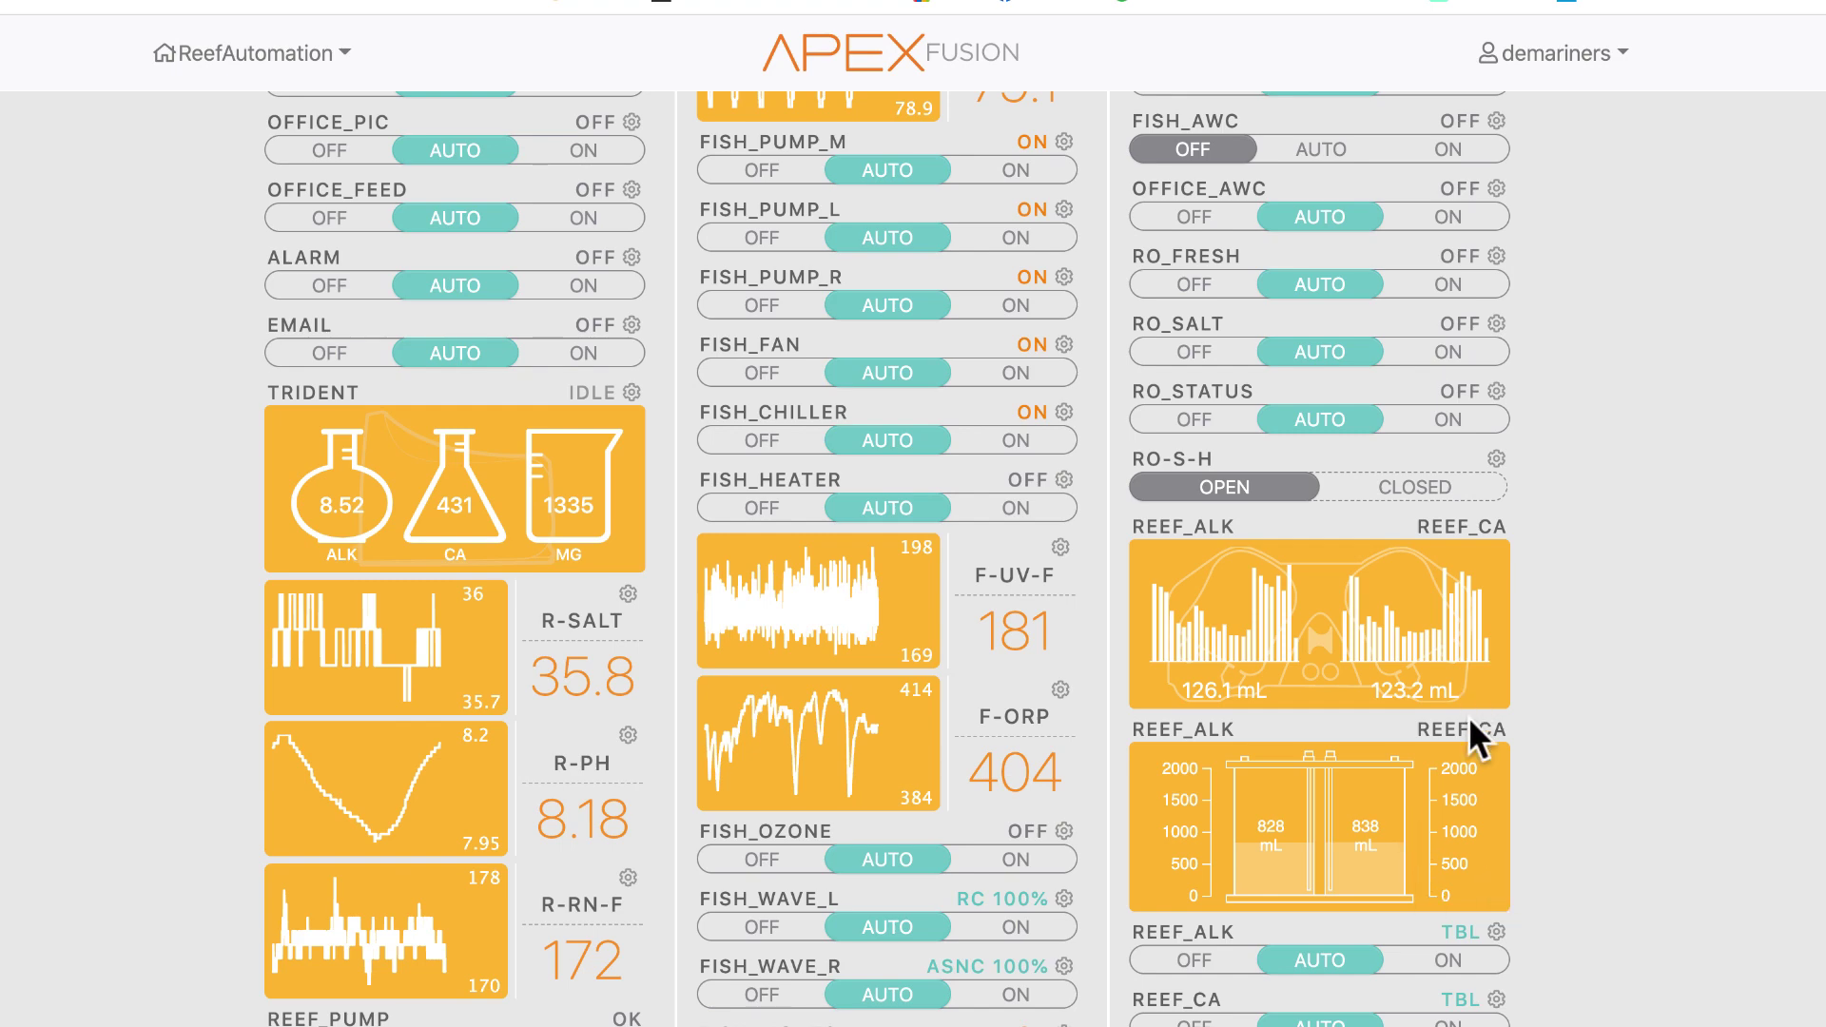
scroll(1469, 716, down, 4)
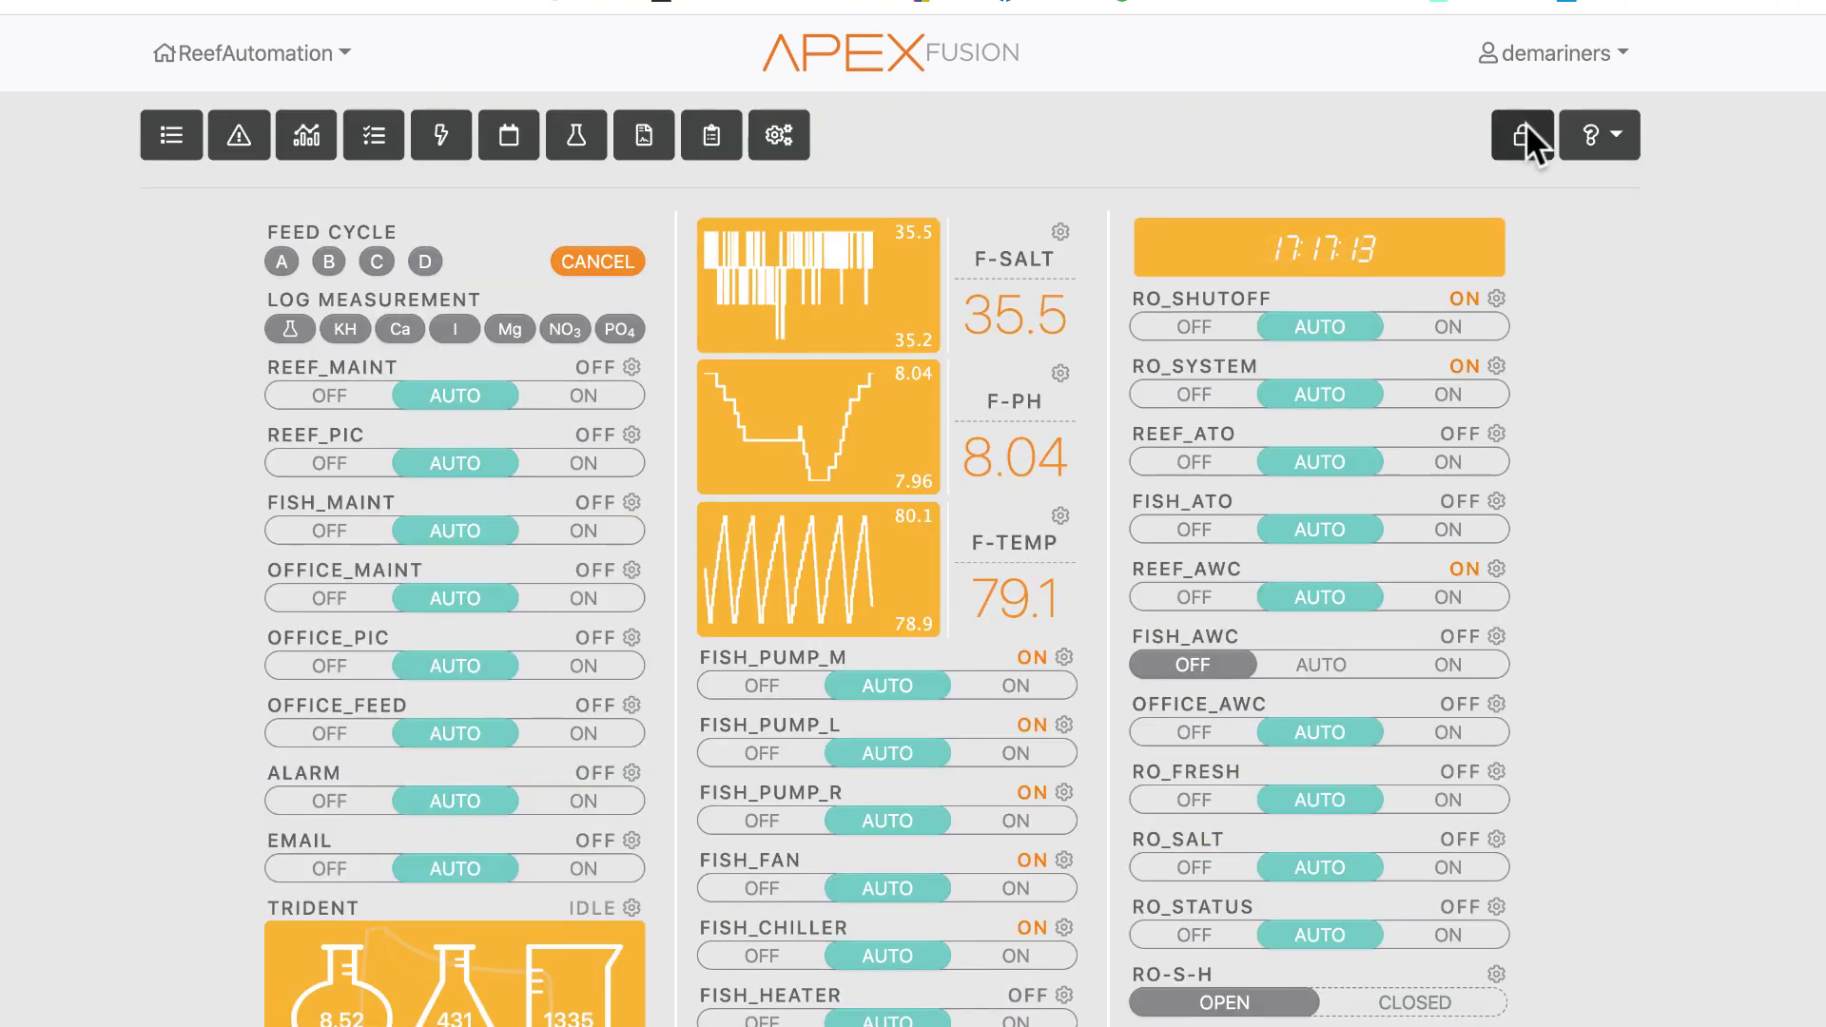
- Unlock the dashboard layout and expand the configuration sections, choosing outlet configuration
click(1526, 139)
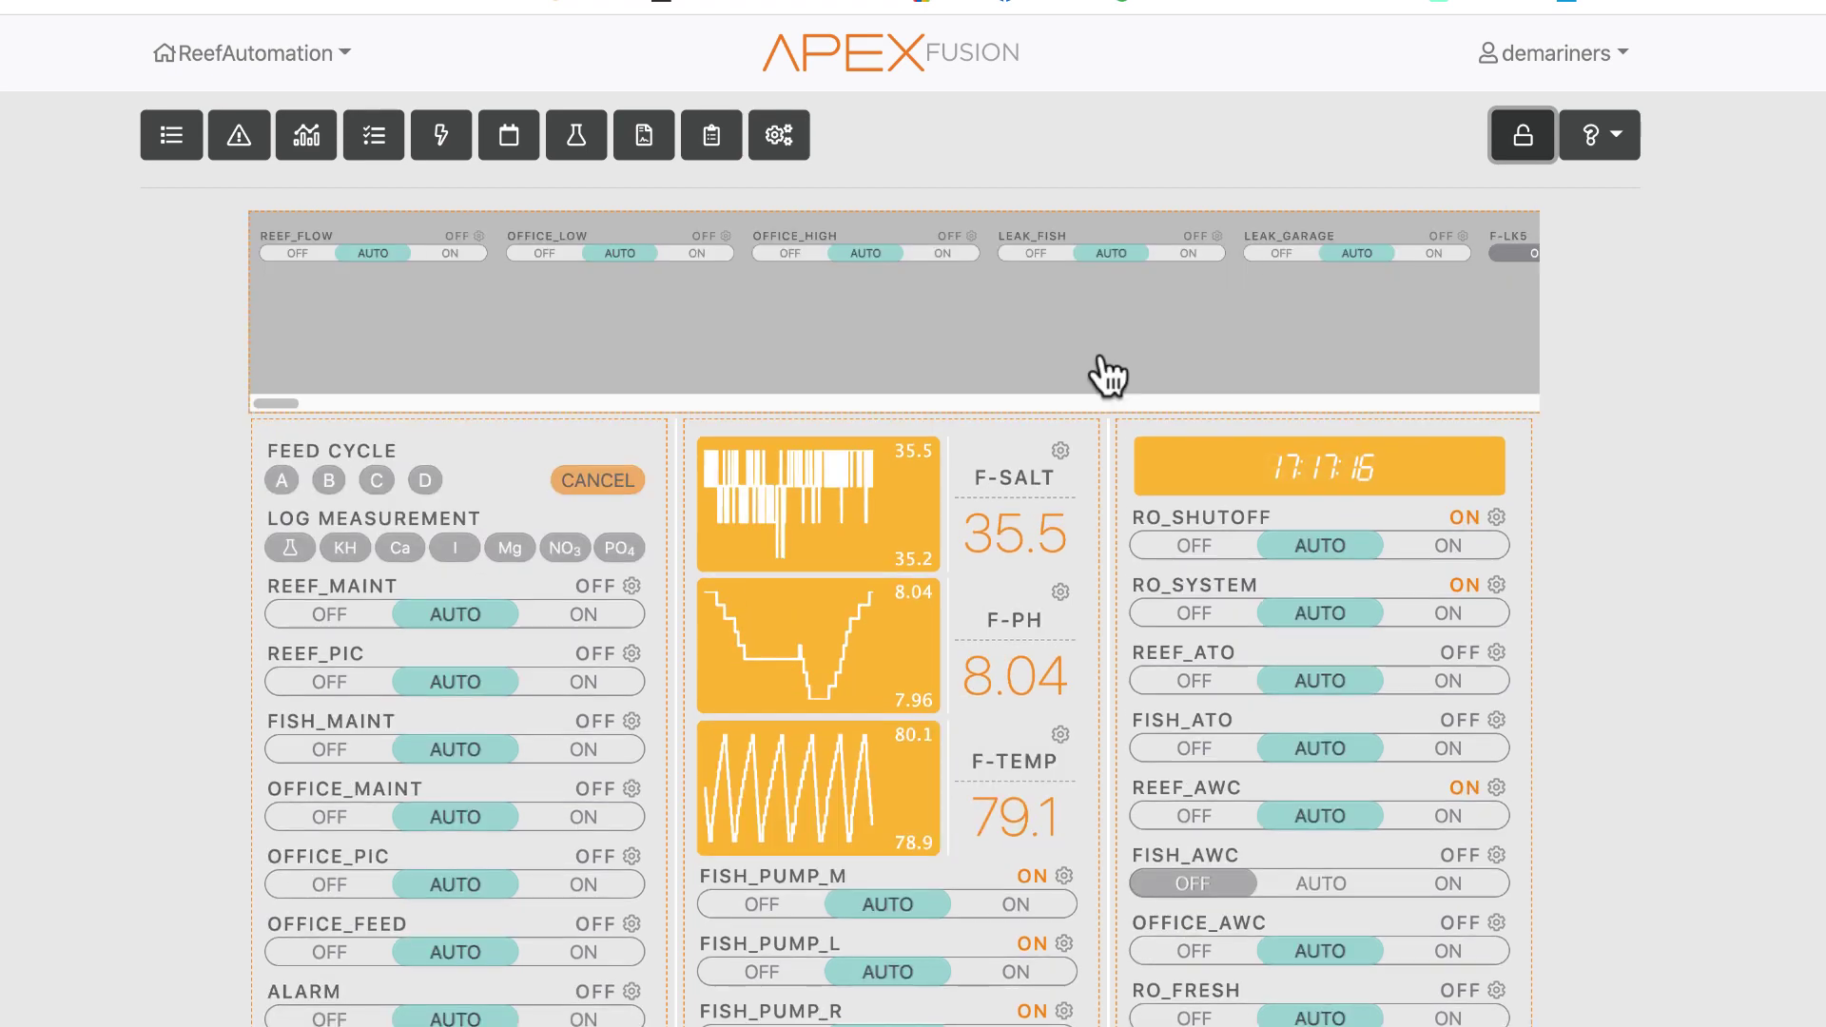
drag(283, 404, 596, 403)
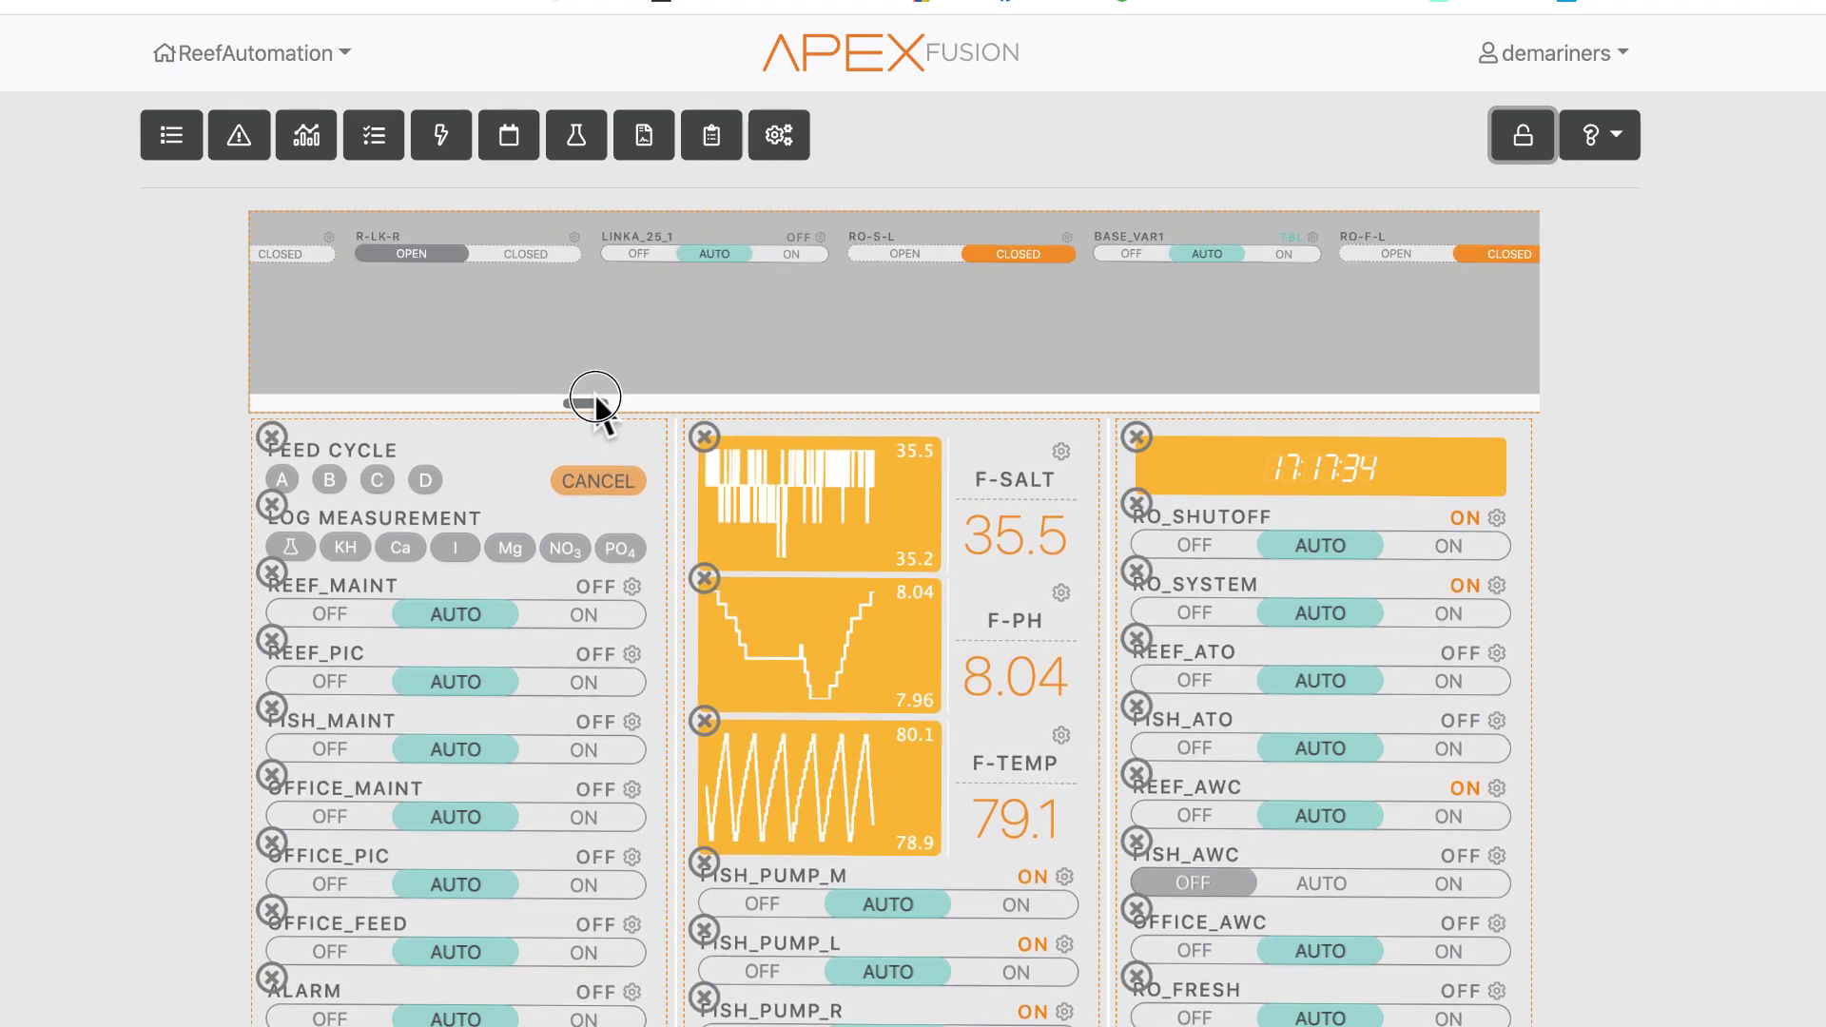
click(779, 135)
click(914, 135)
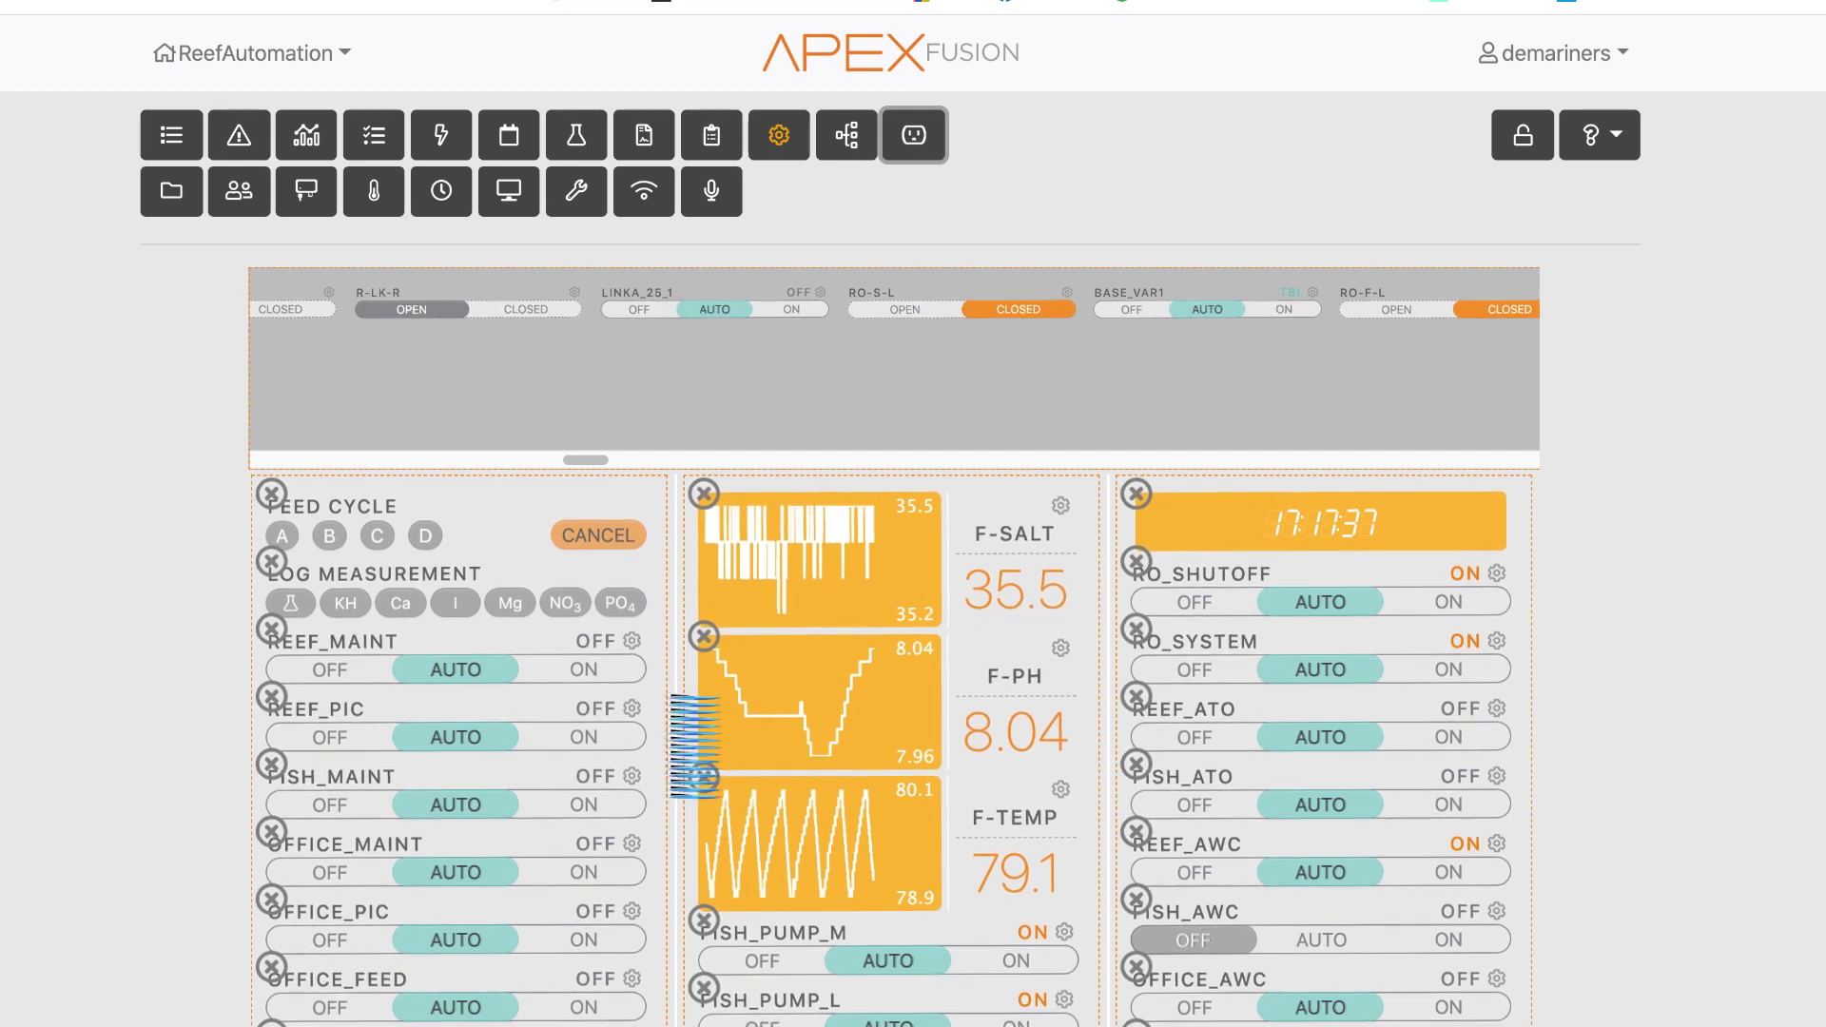
scroll(570, 644, down, 20)
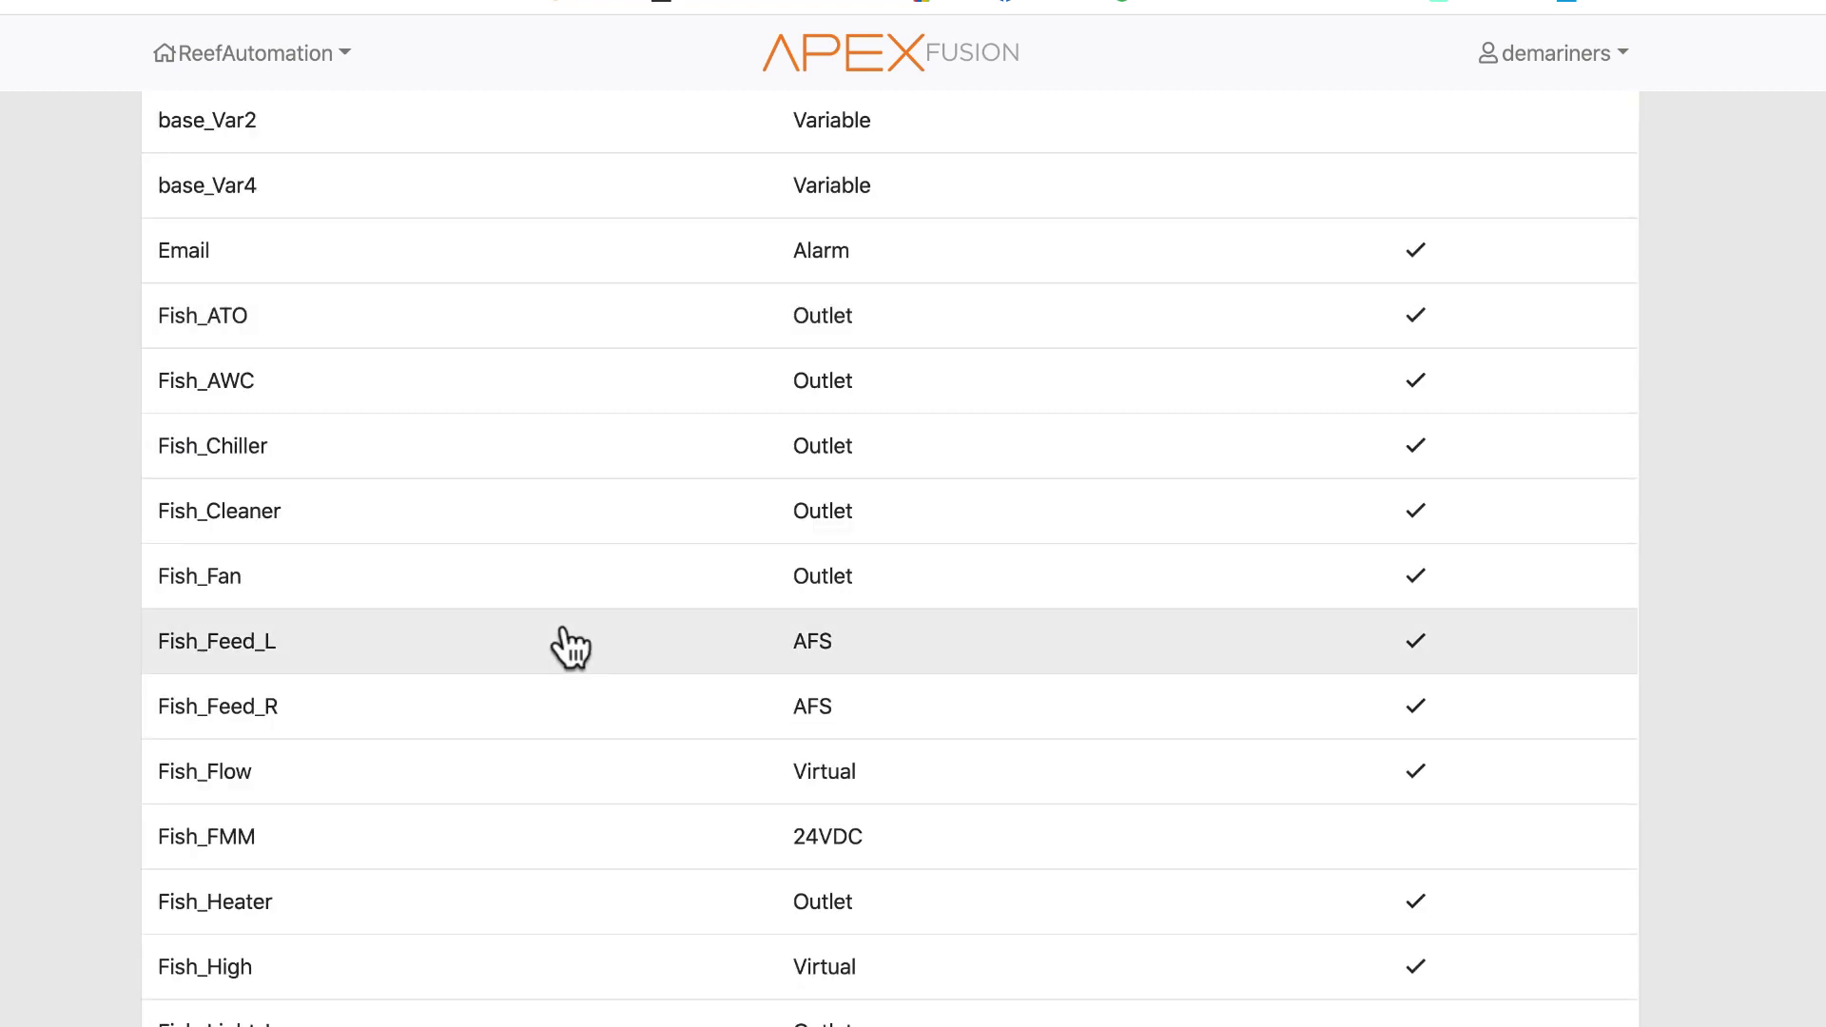
scroll(367, 848, down, 15)
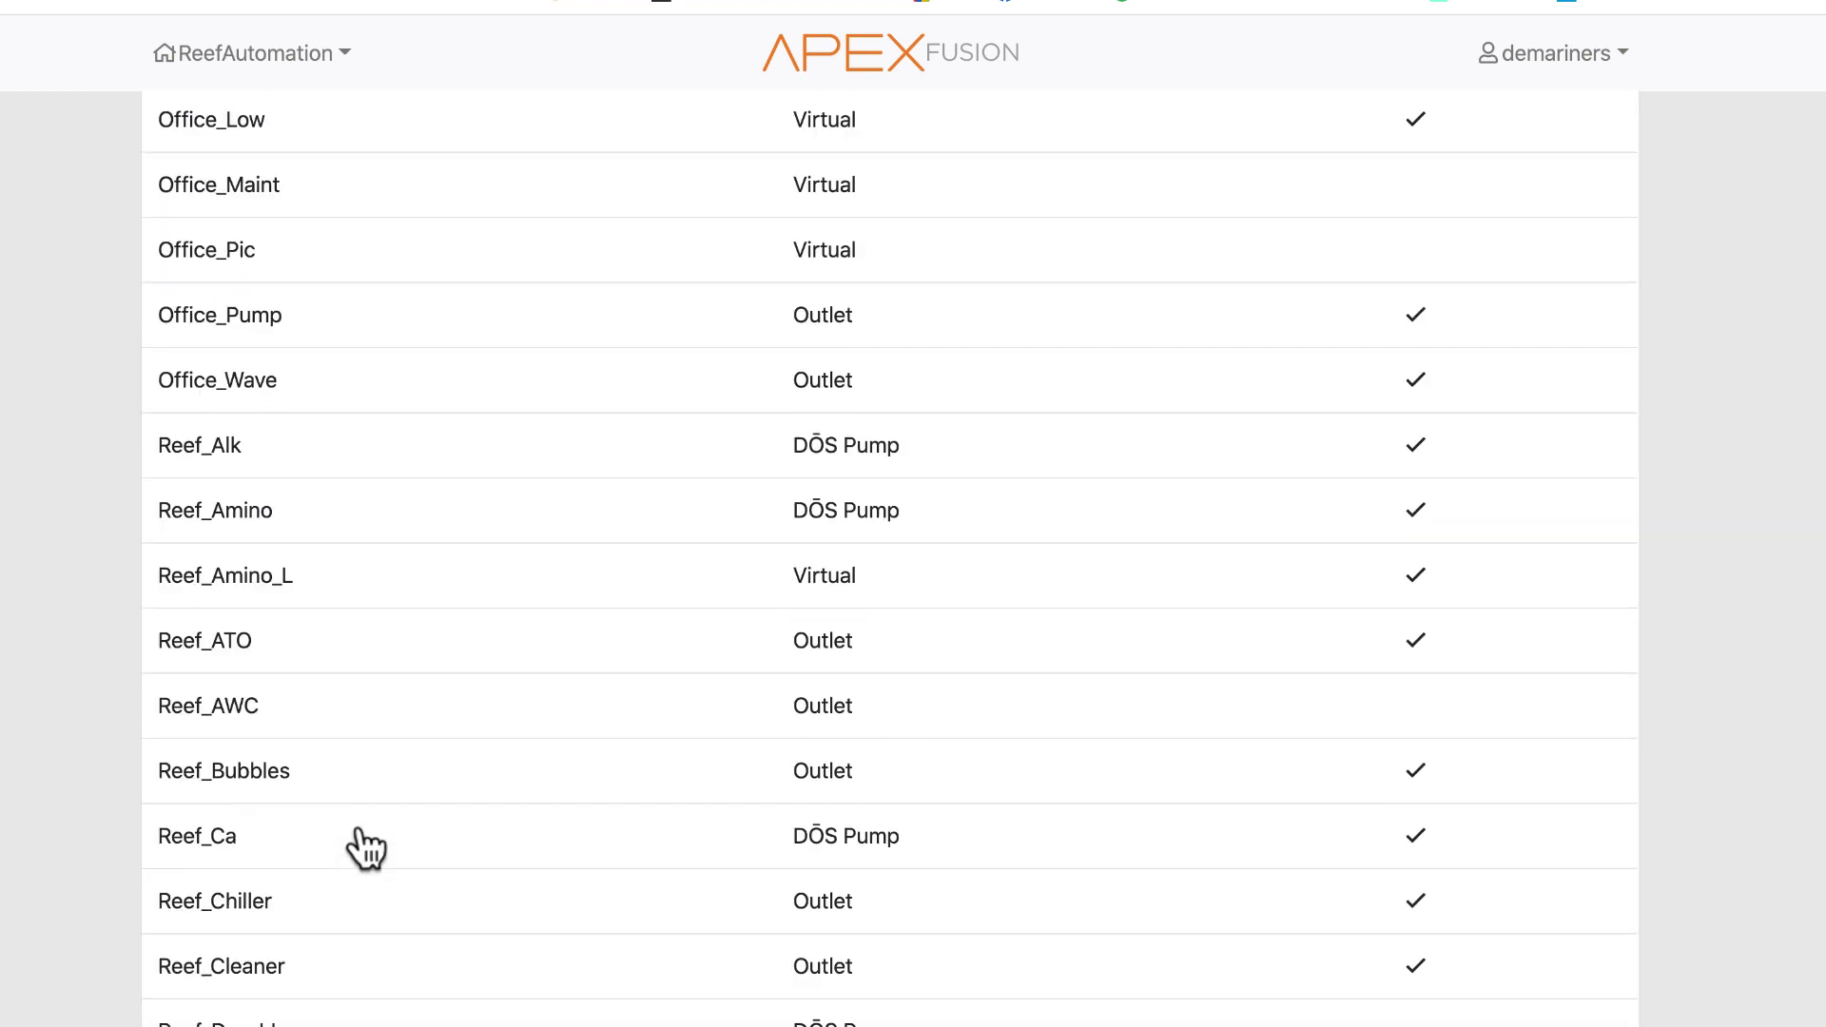
scroll(314, 899, down, 3)
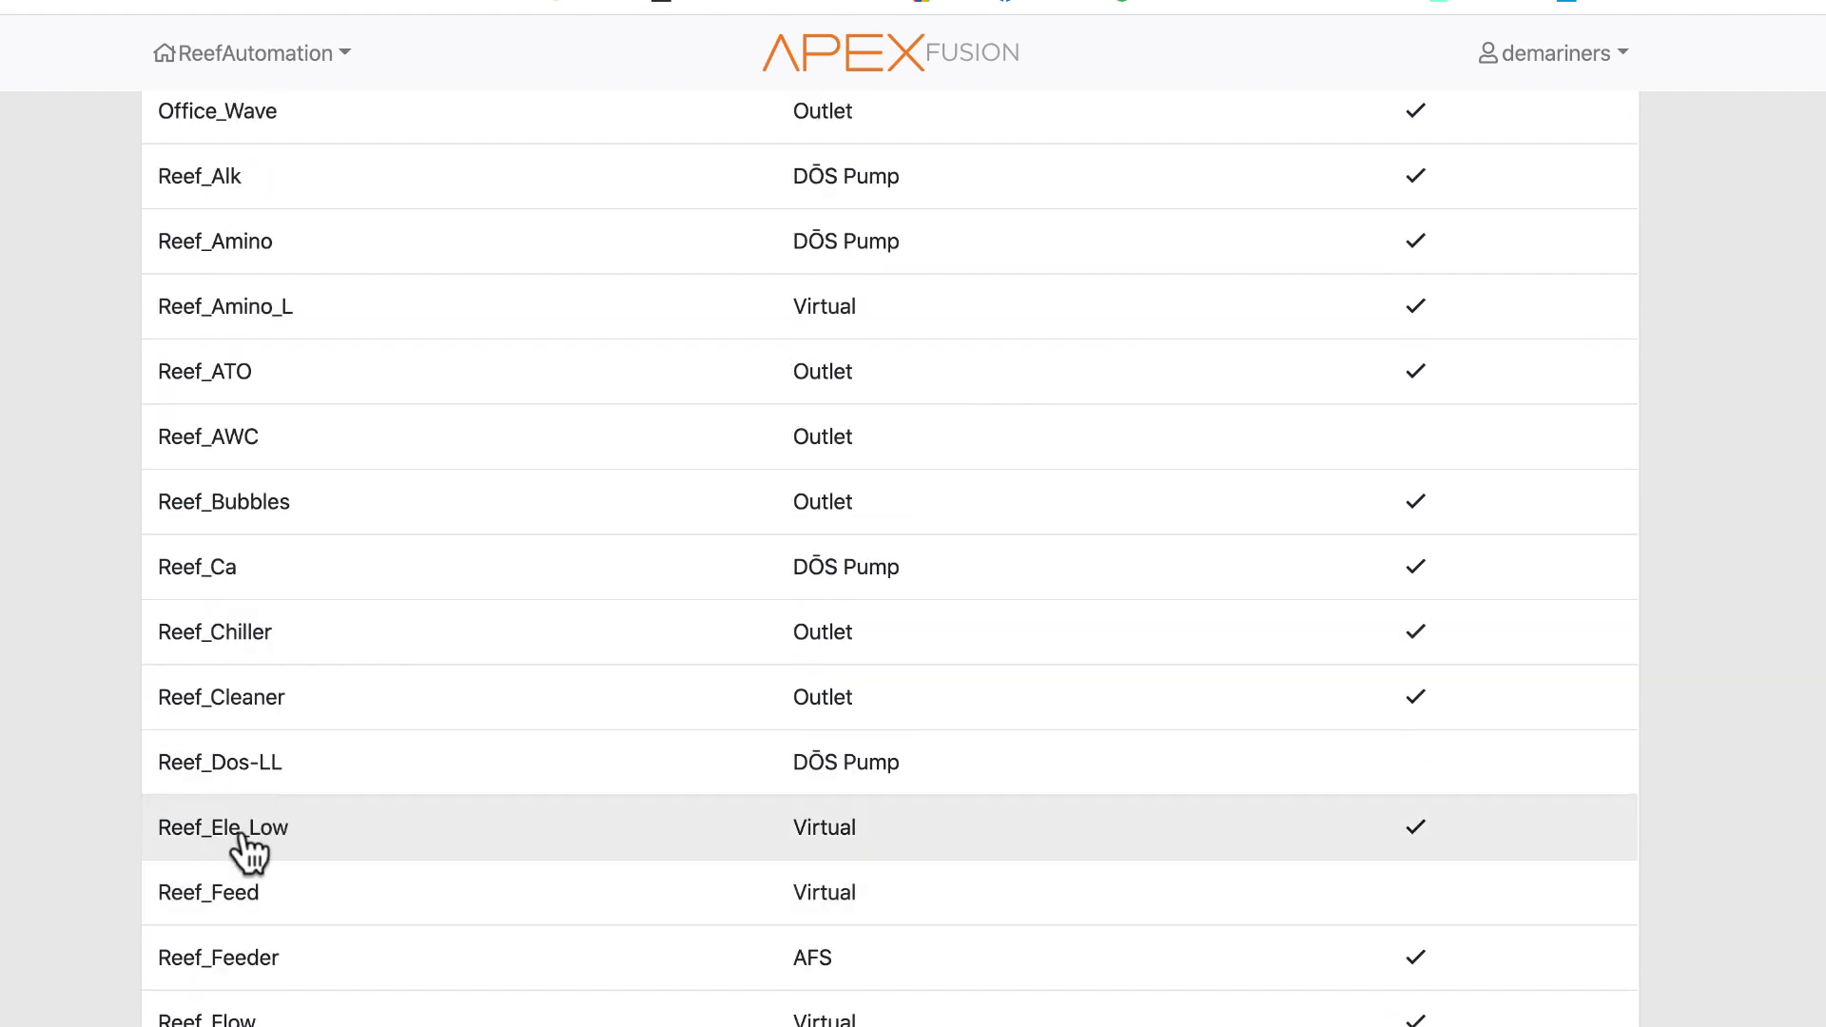
click(245, 861)
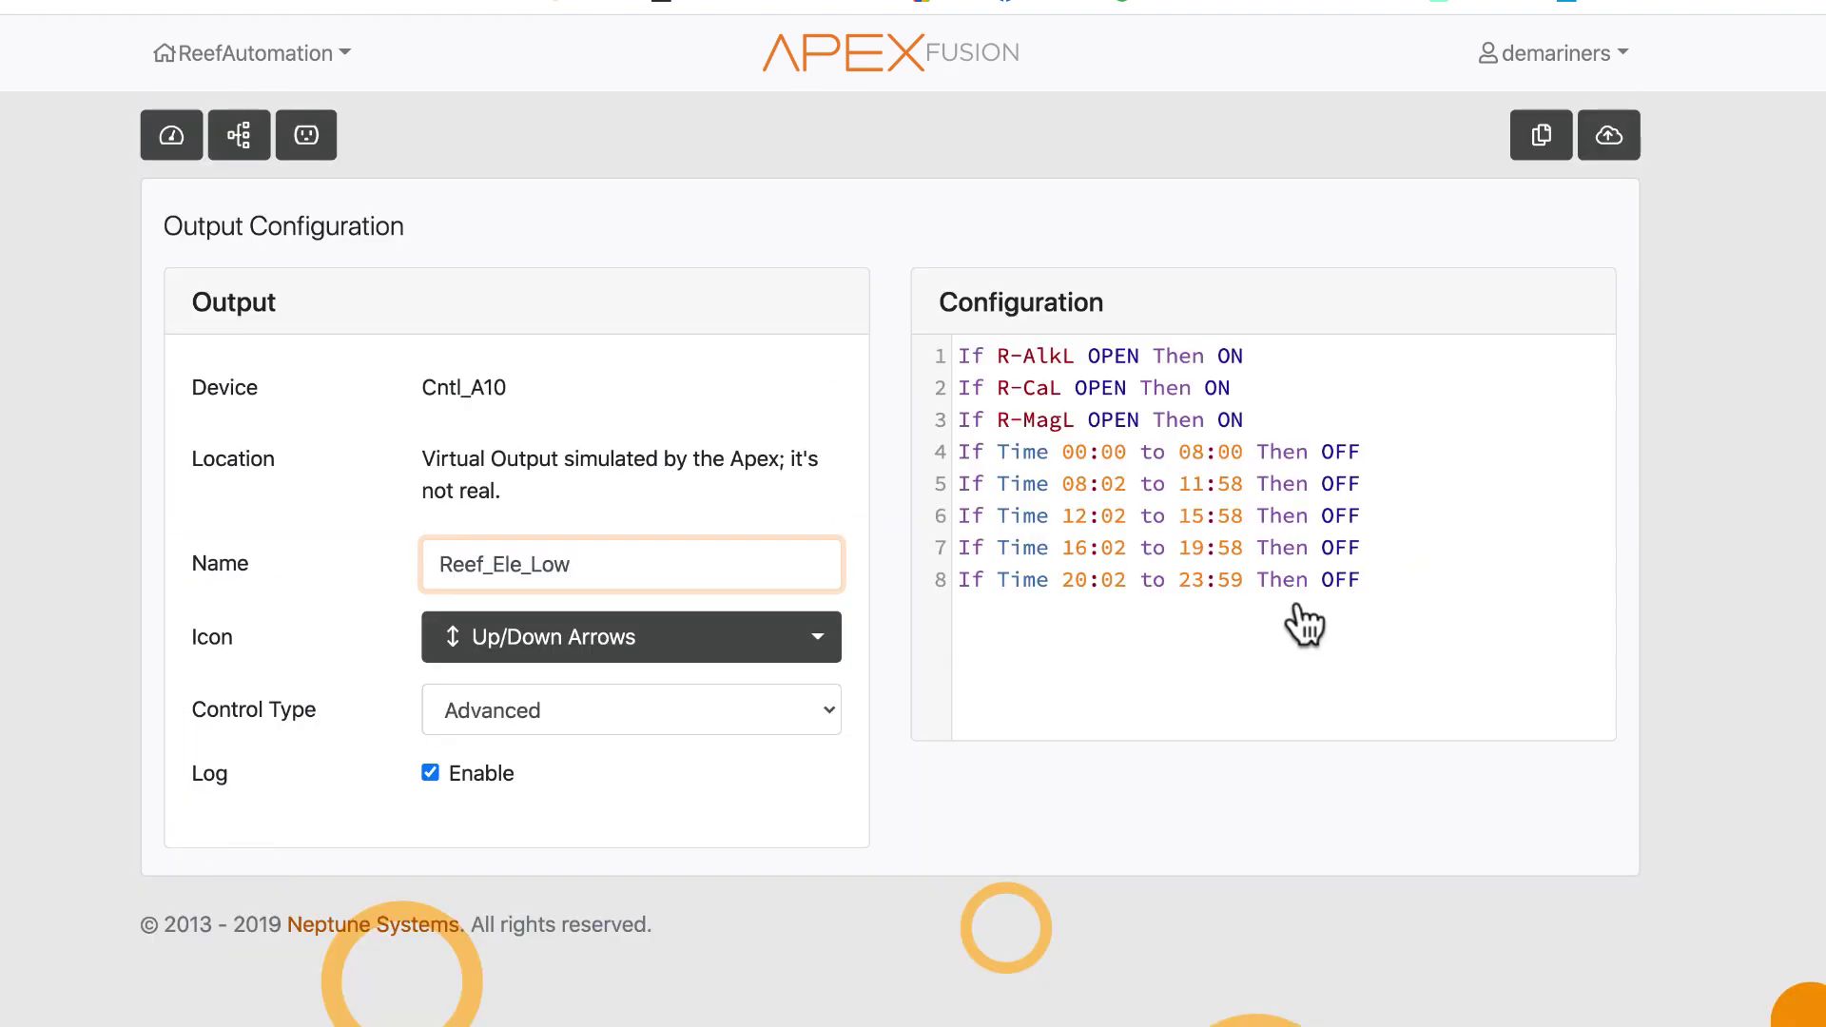
click(1367, 571)
shift+click(954, 455)
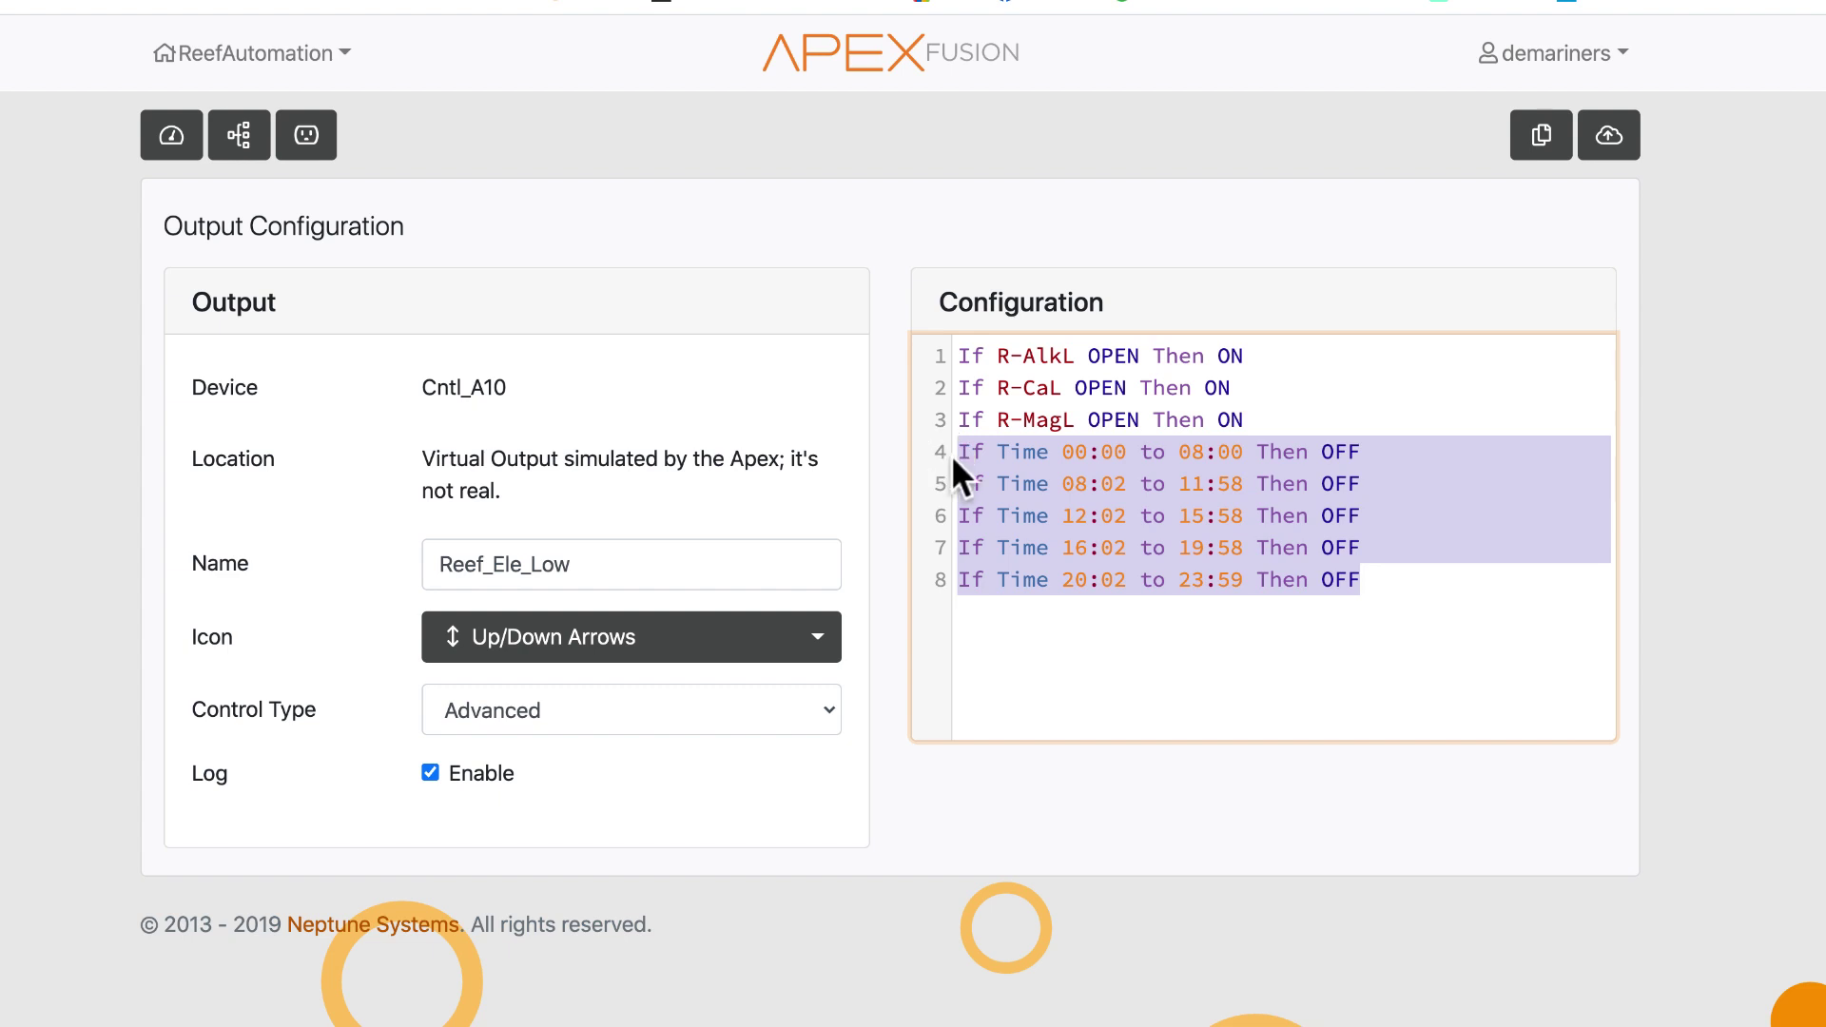
click(1282, 394)
drag(995, 356, 1079, 355)
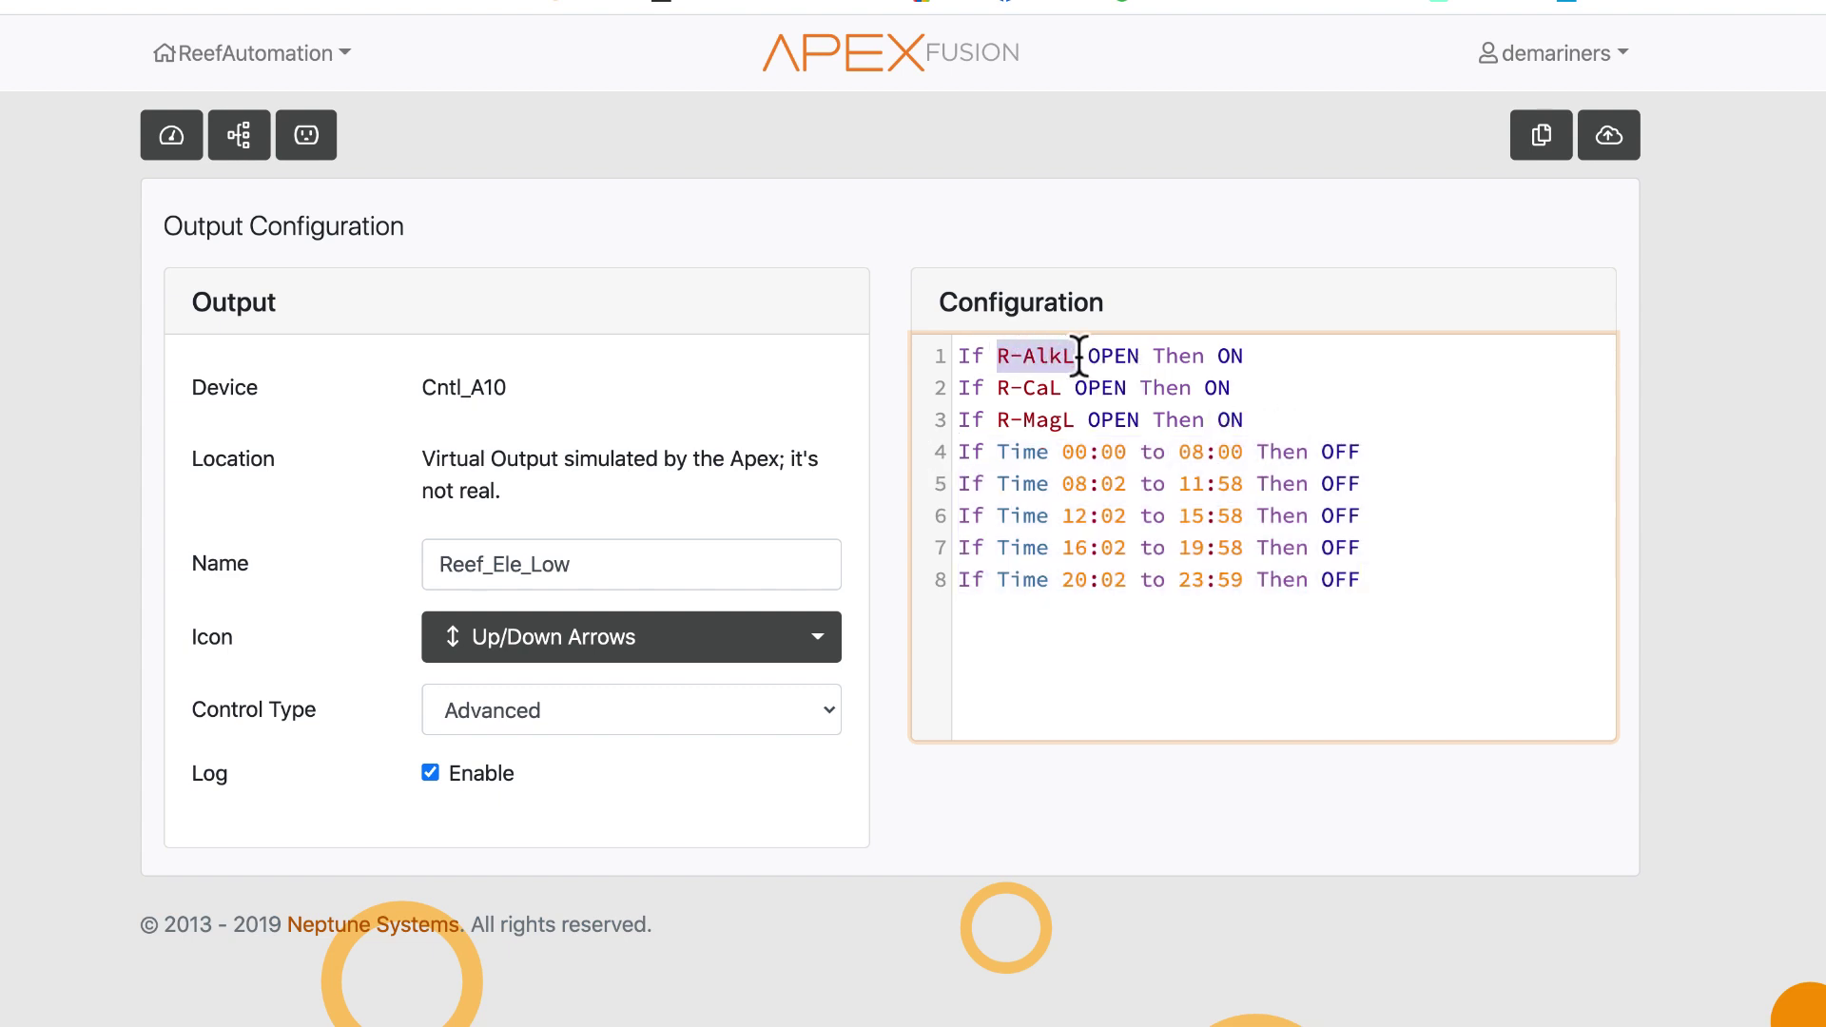
click(1123, 356)
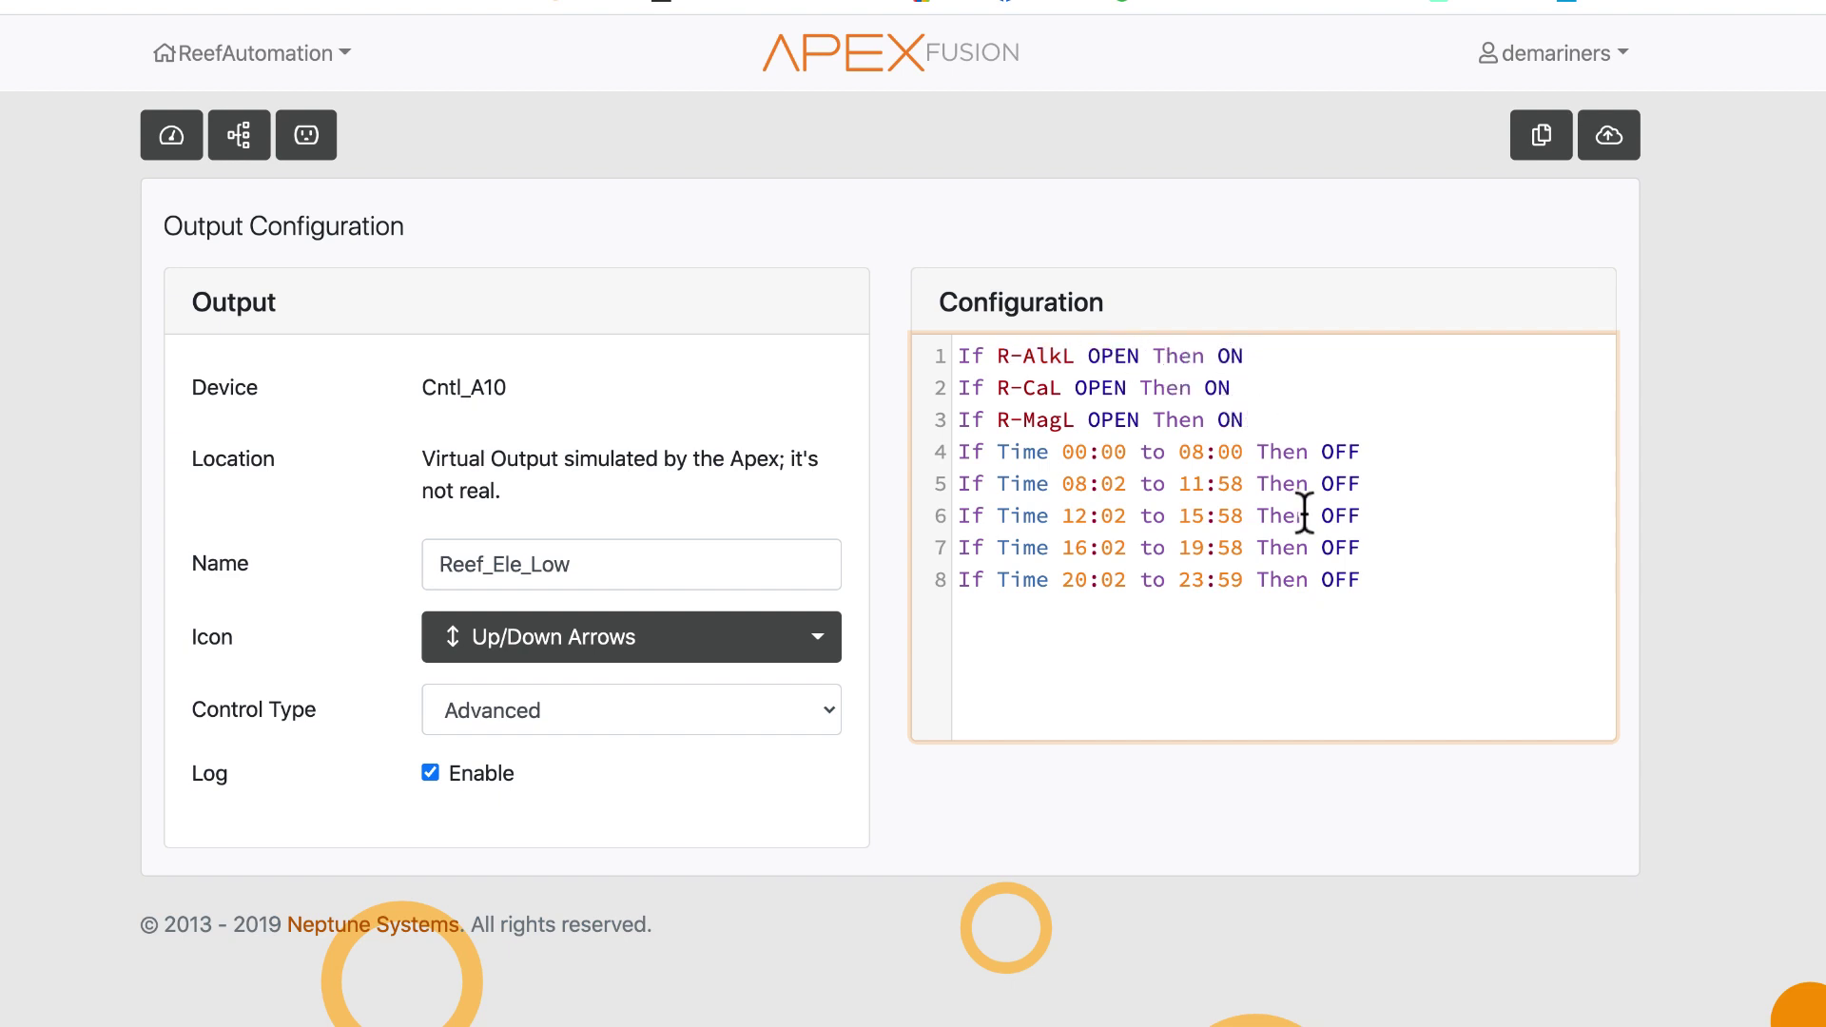
drag(1292, 433, 960, 358)
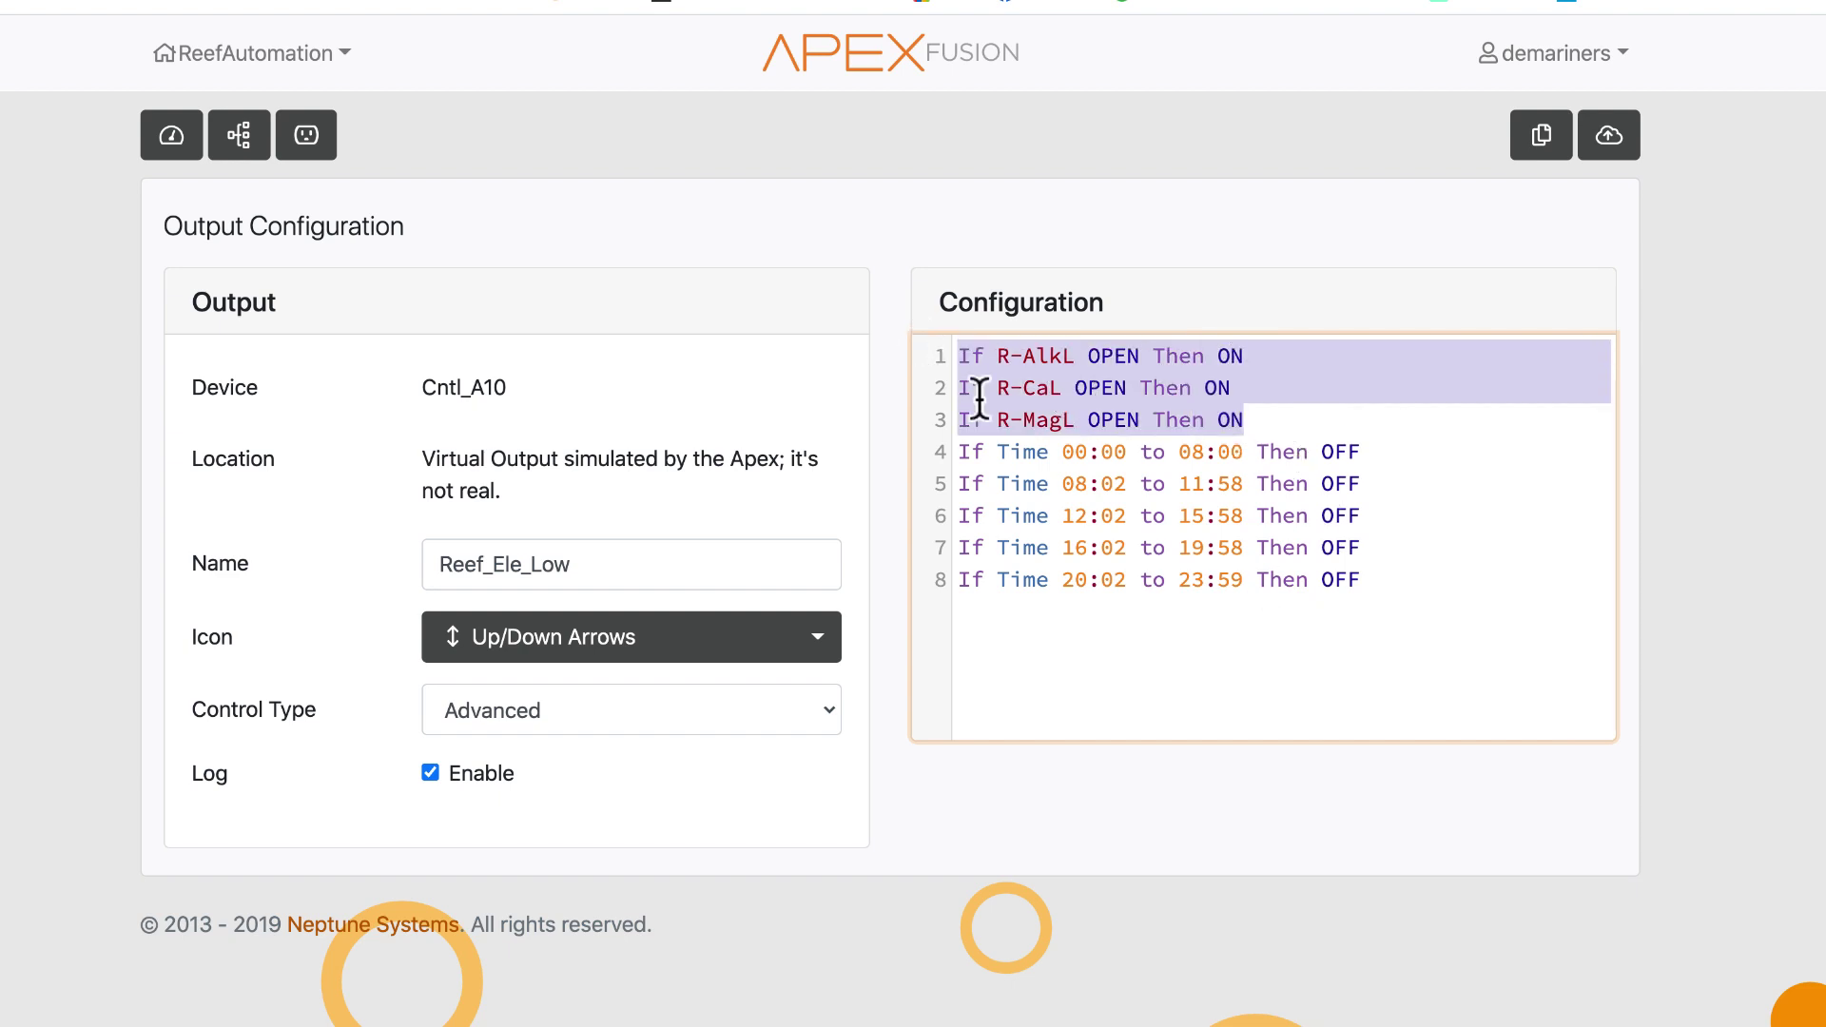
click(1050, 639)
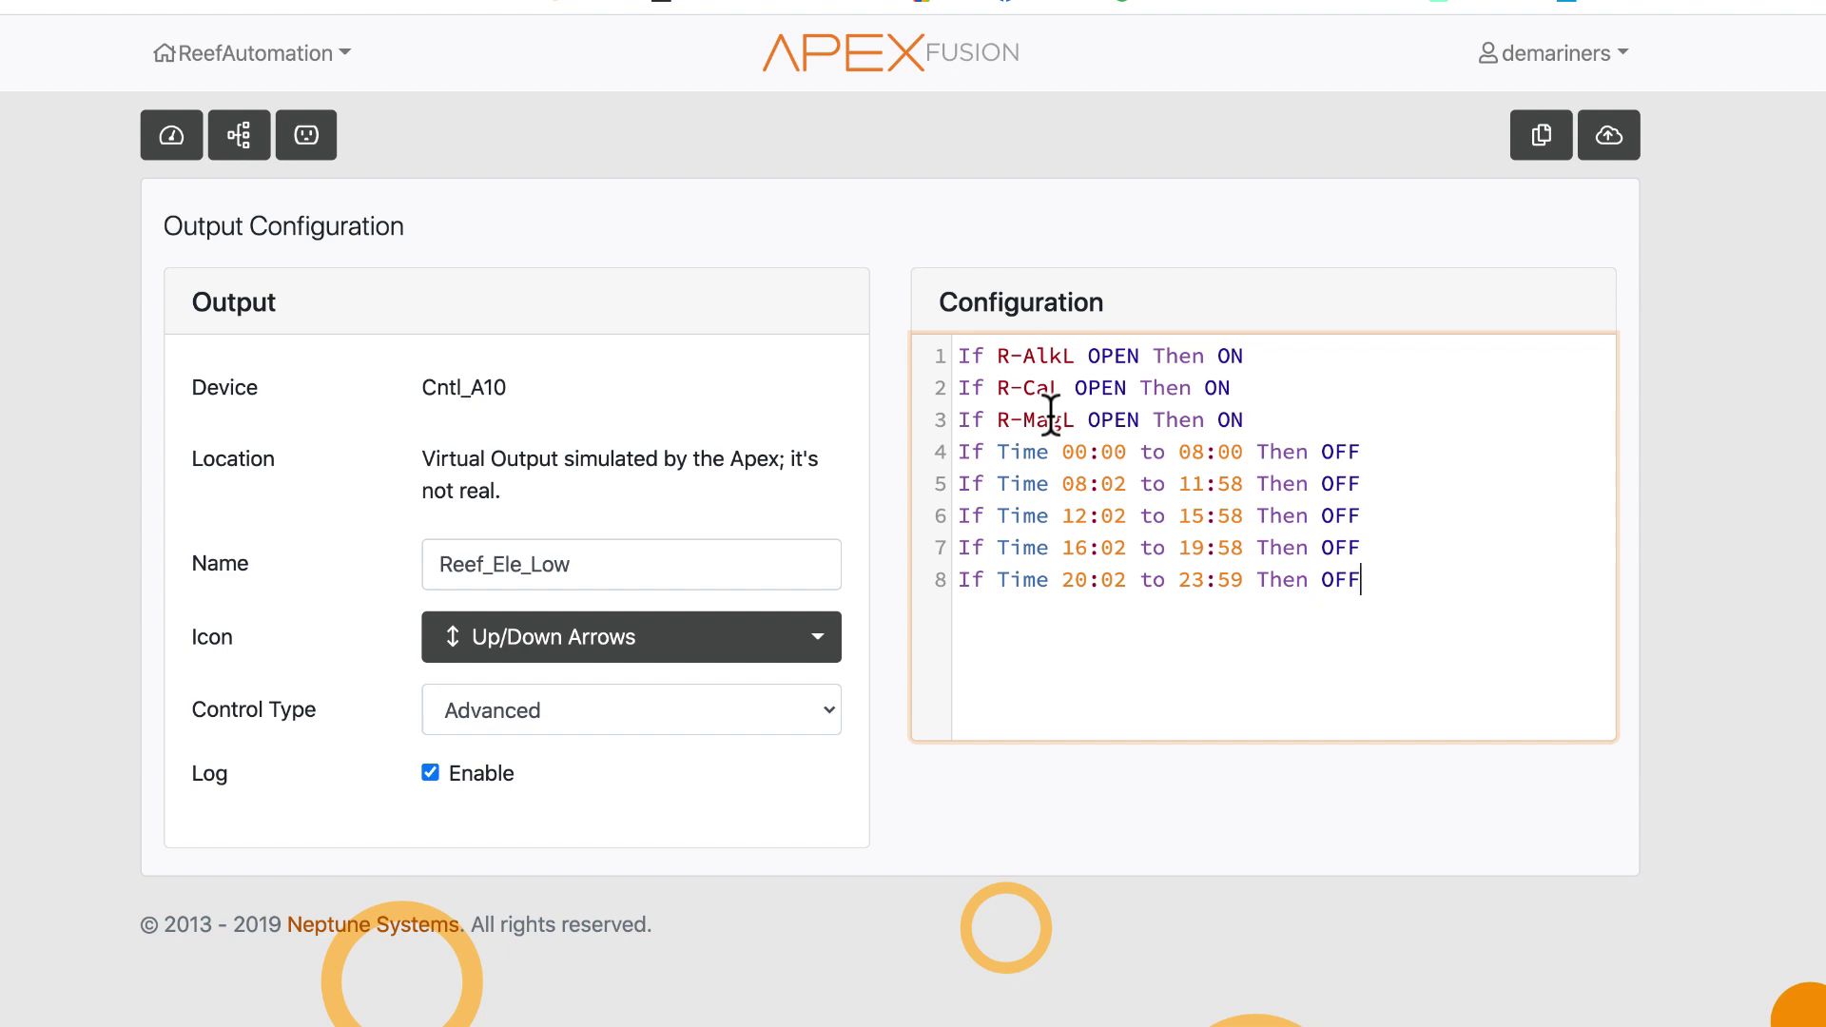
click(171, 138)
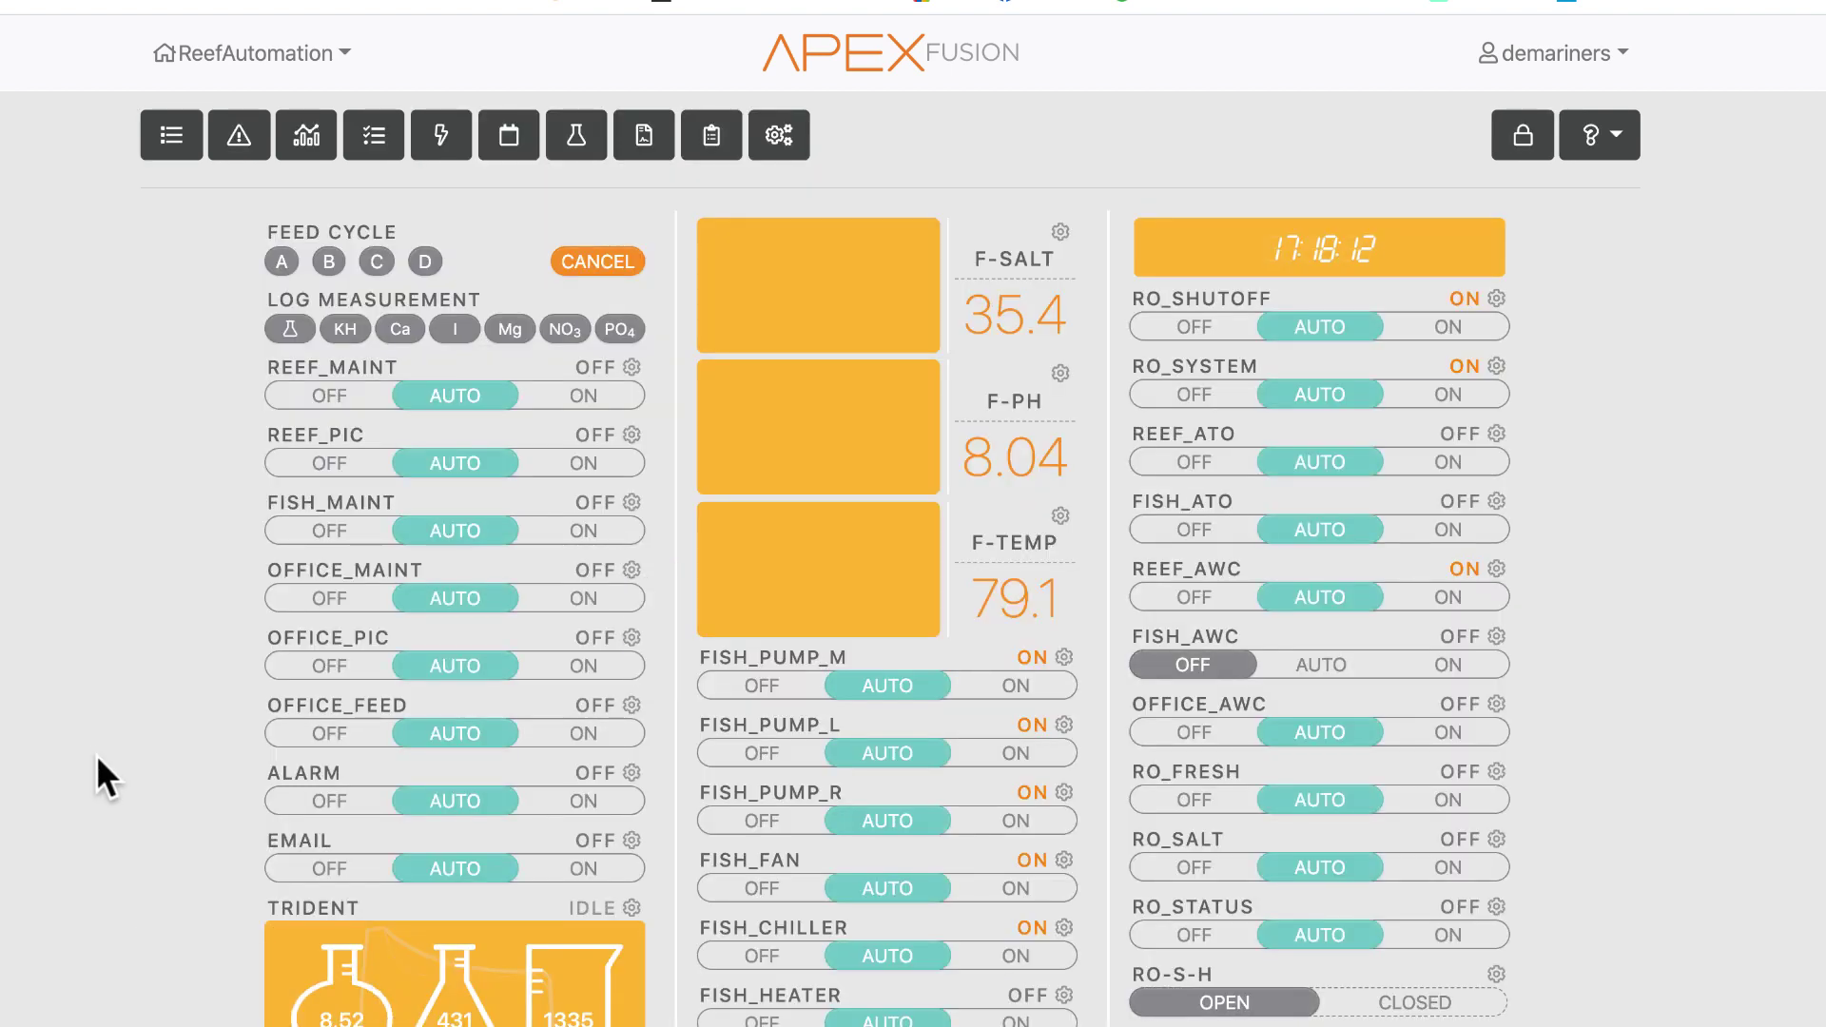
scroll(95, 749, down, 3)
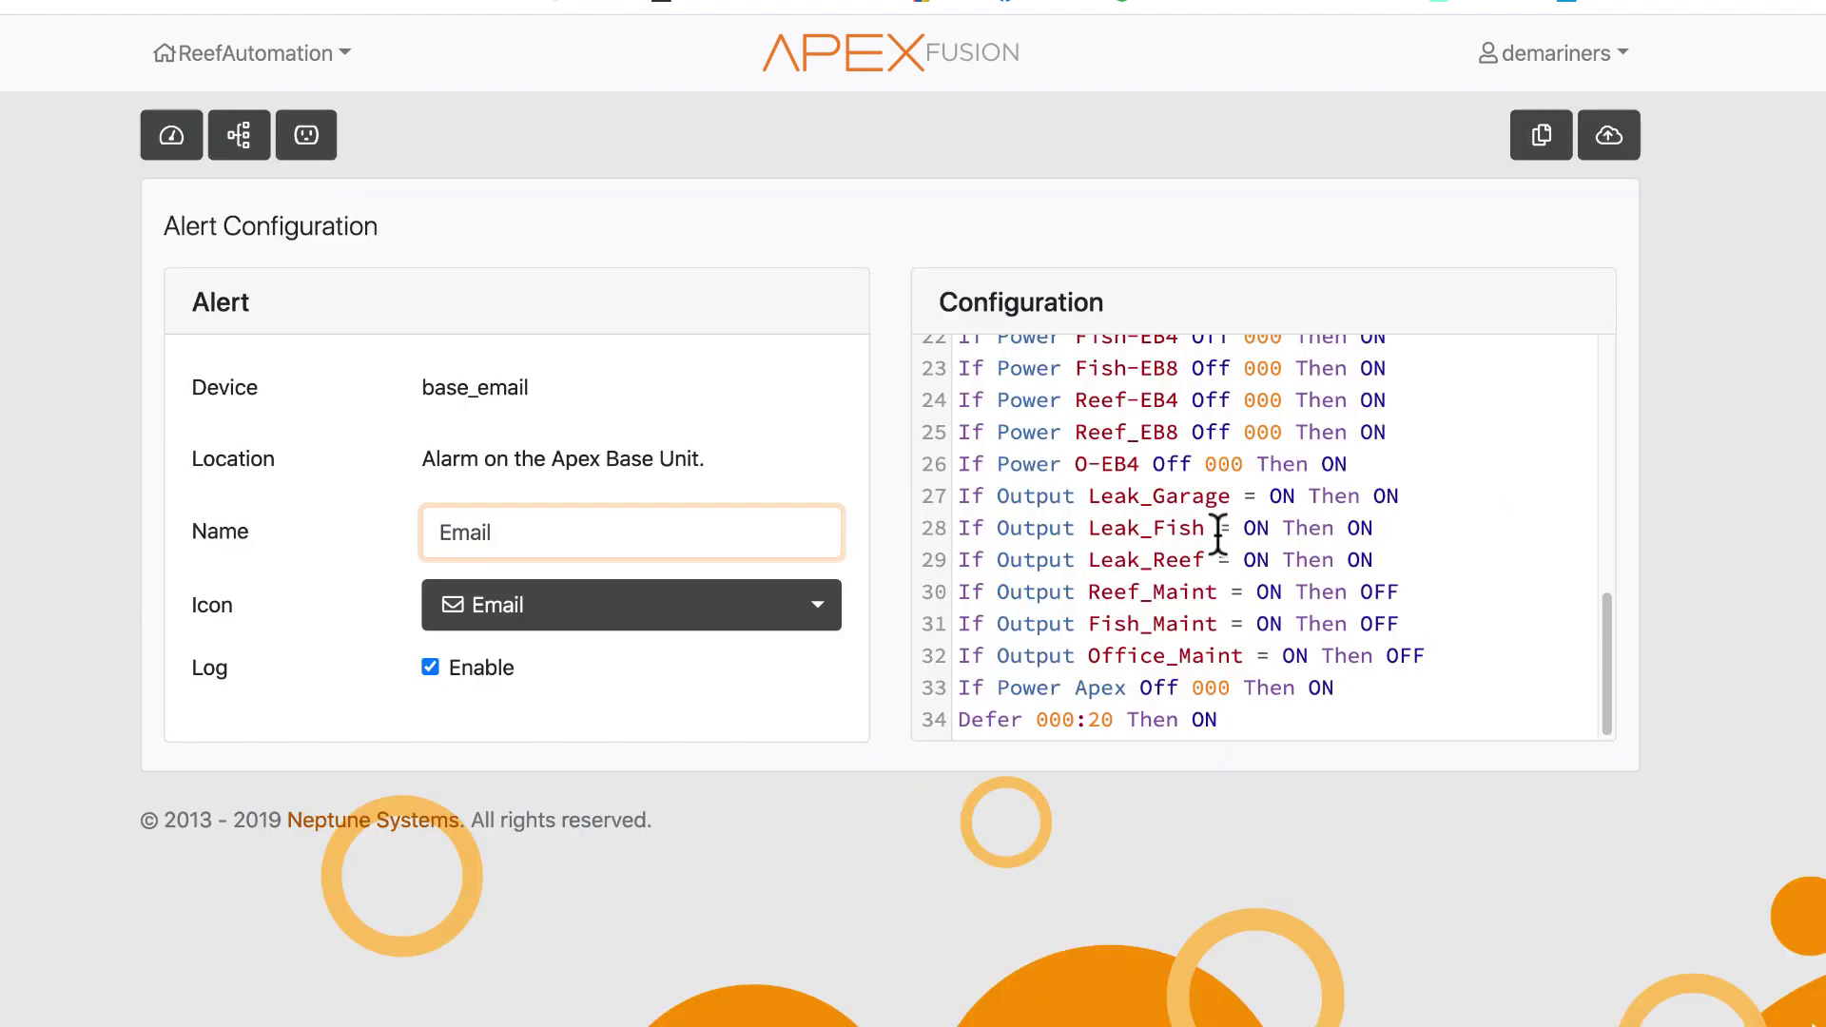
scroll(1215, 529, up, 3)
scroll(1208, 568, up, 2)
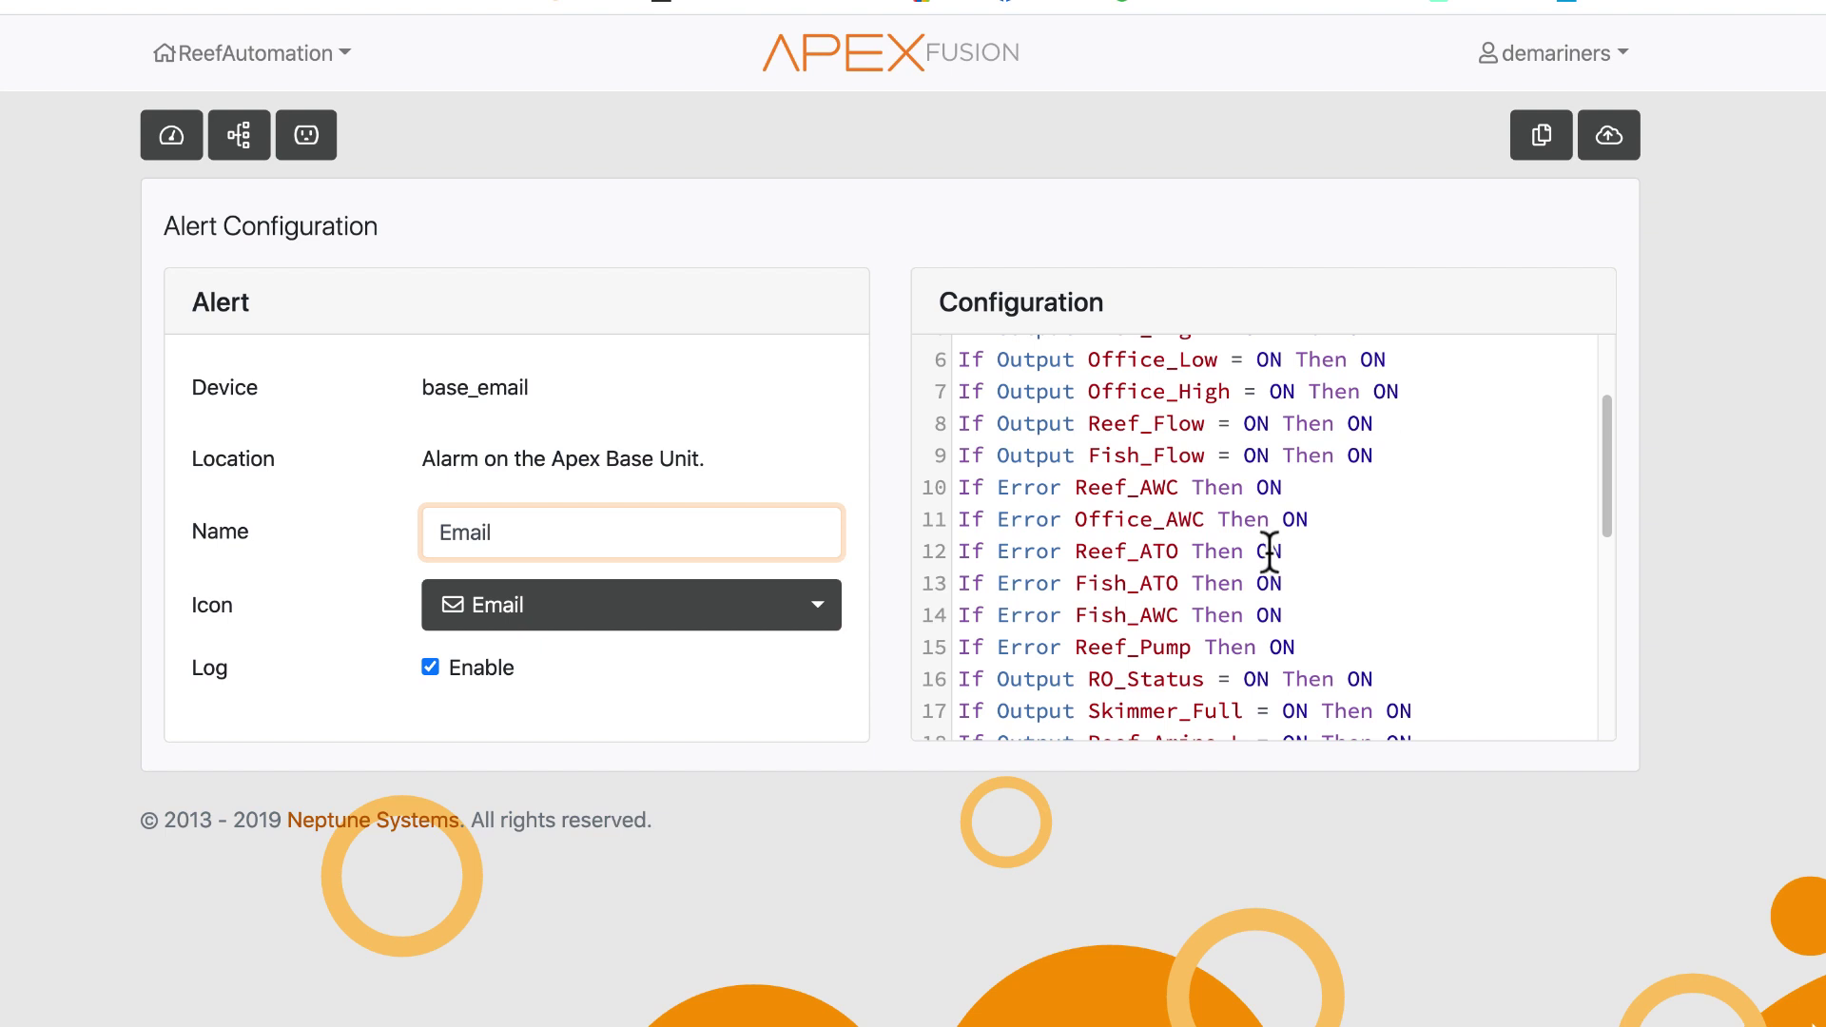
scroll(1269, 552, up, 2)
scroll(1269, 552, up, 1)
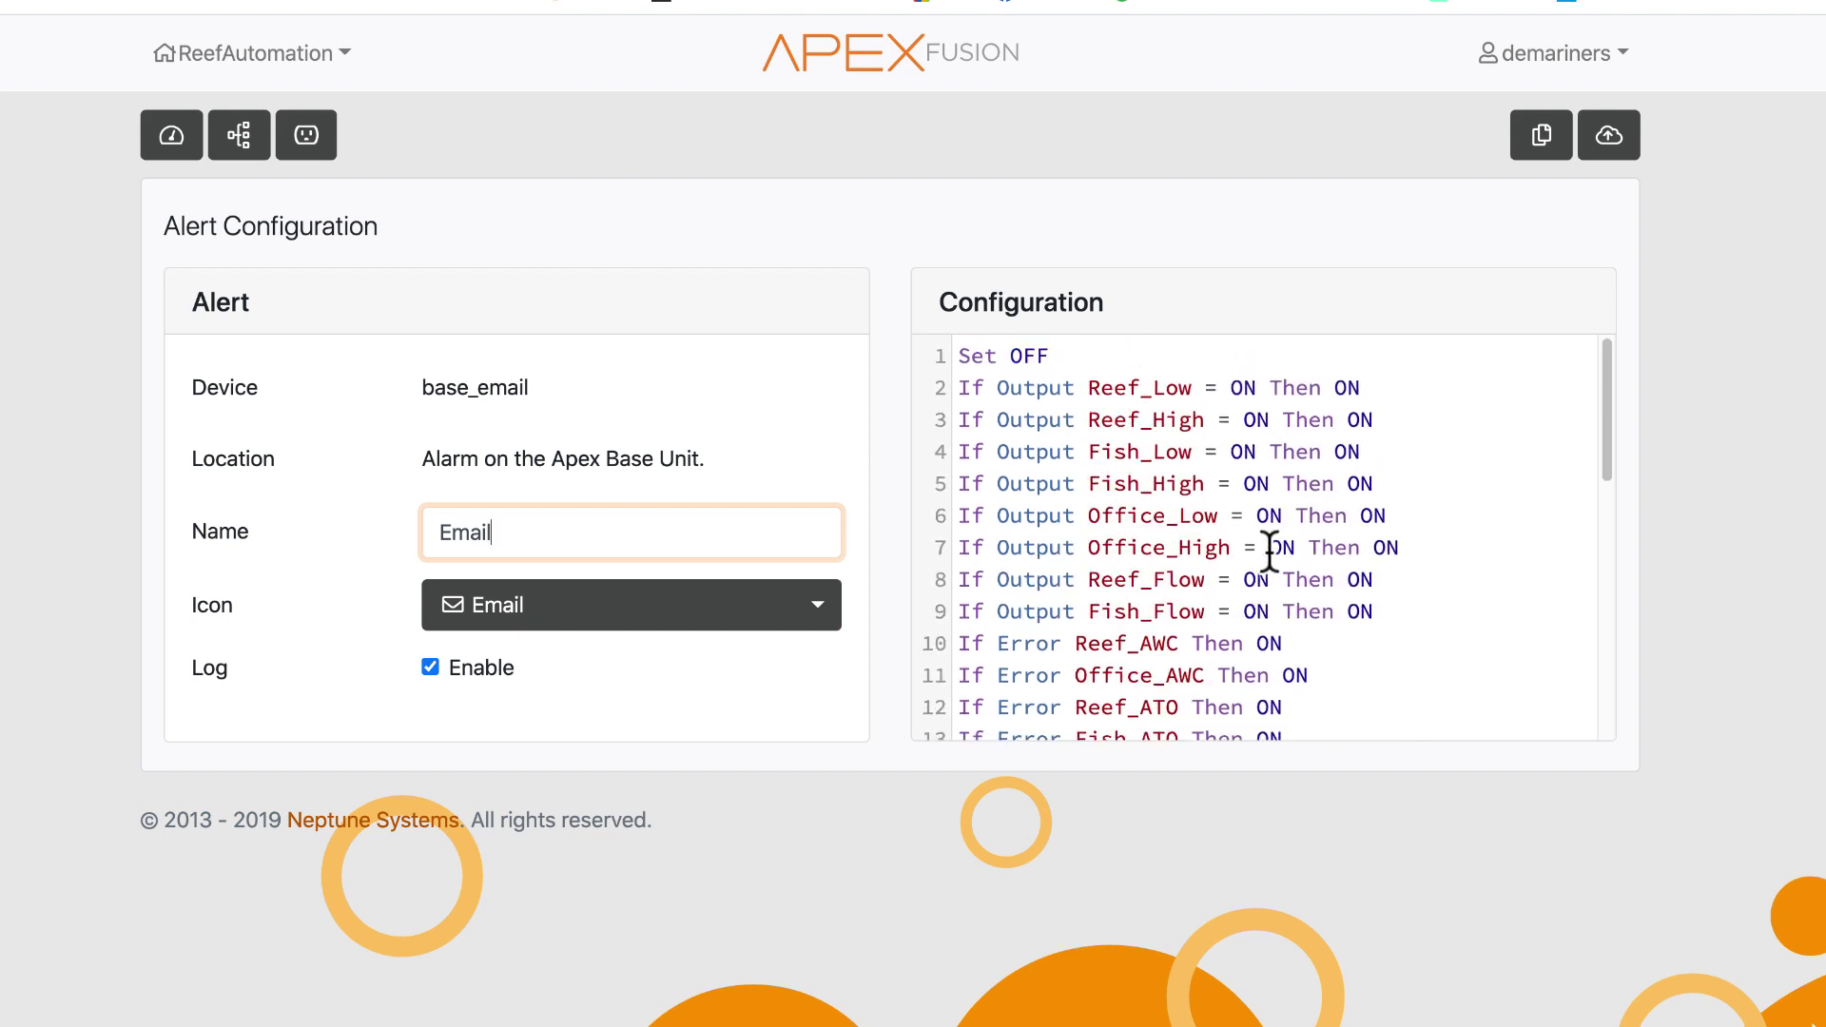
scroll(1269, 551, down, 5)
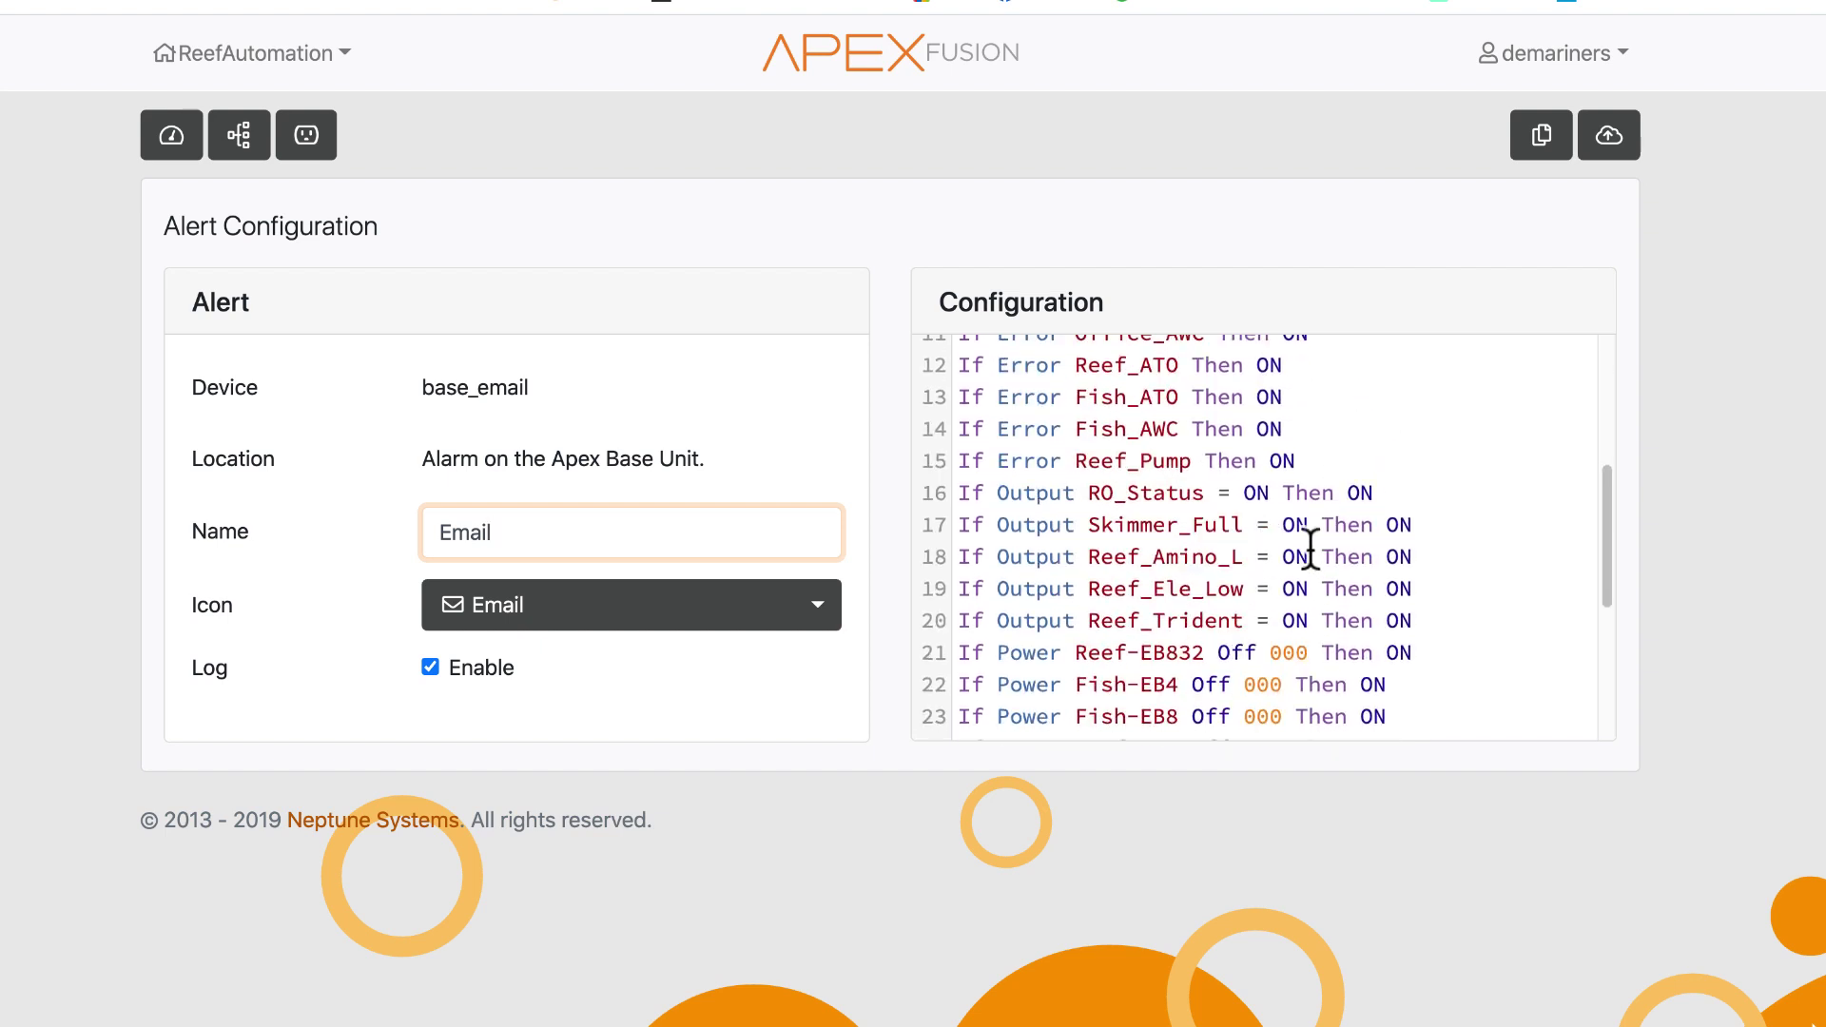
drag(1413, 587, 952, 576)
click(176, 138)
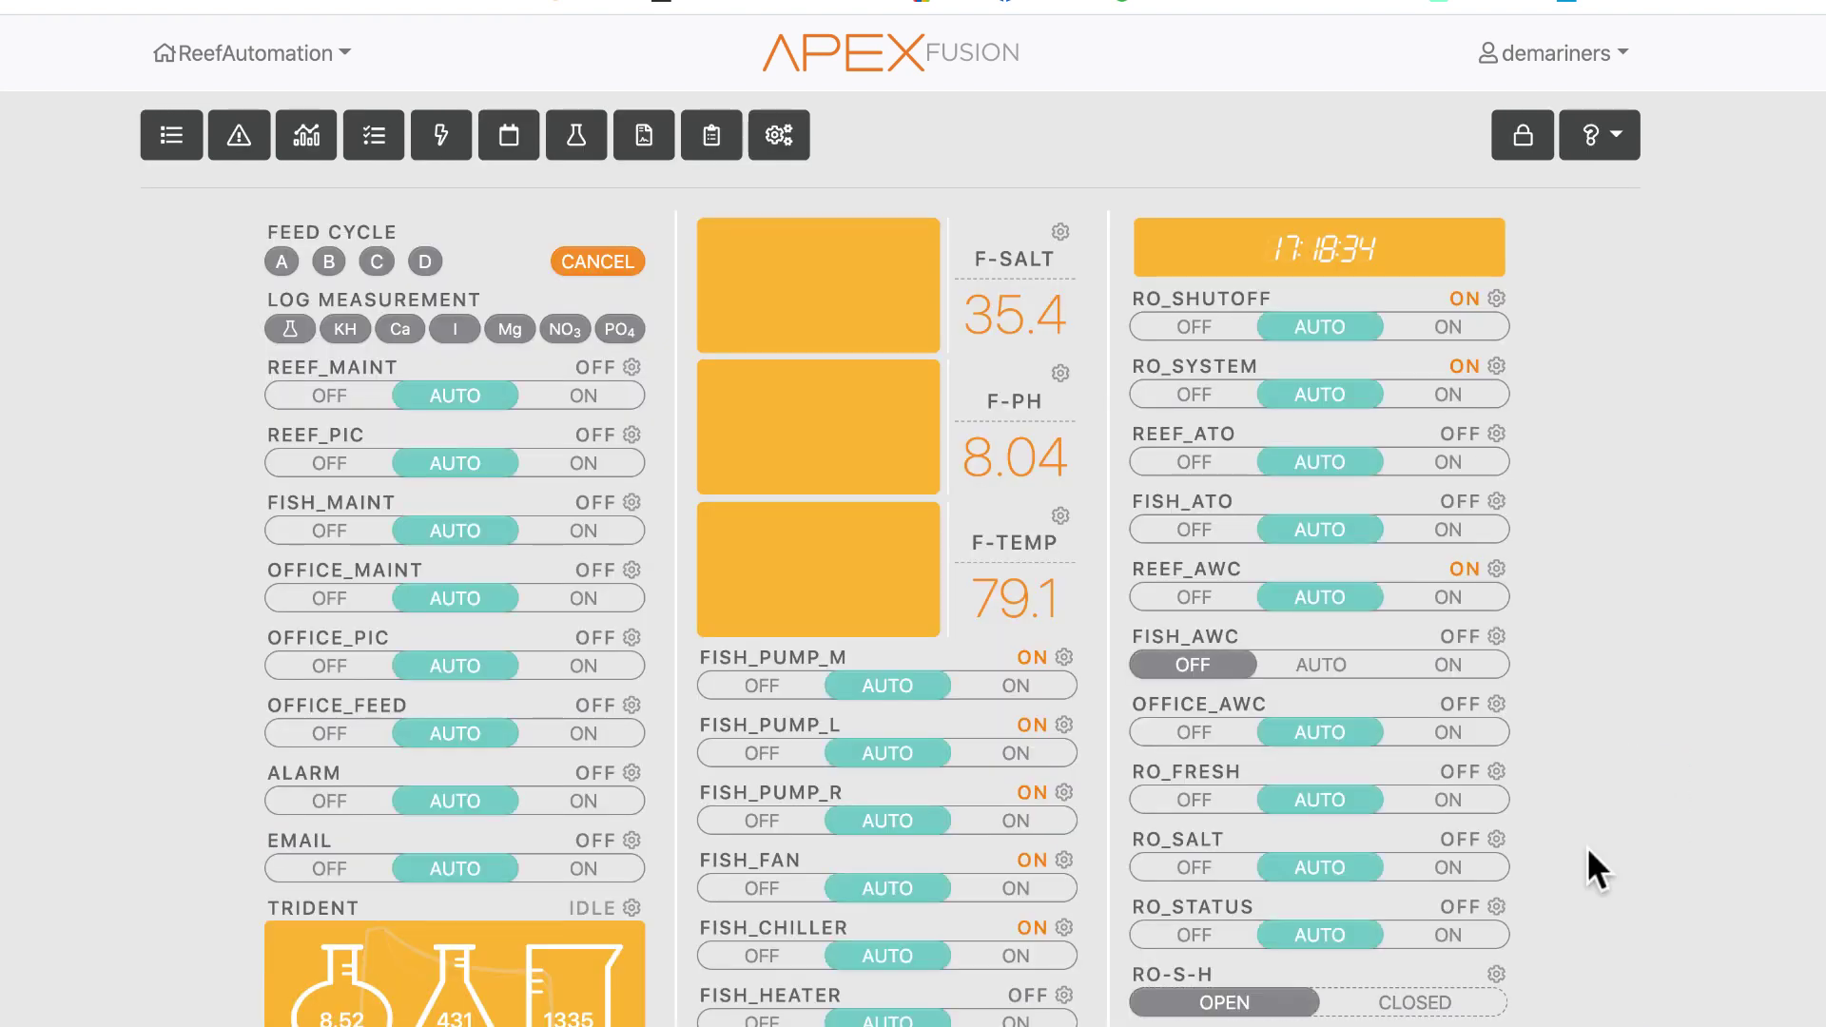
scroll(1565, 723, down, 5)
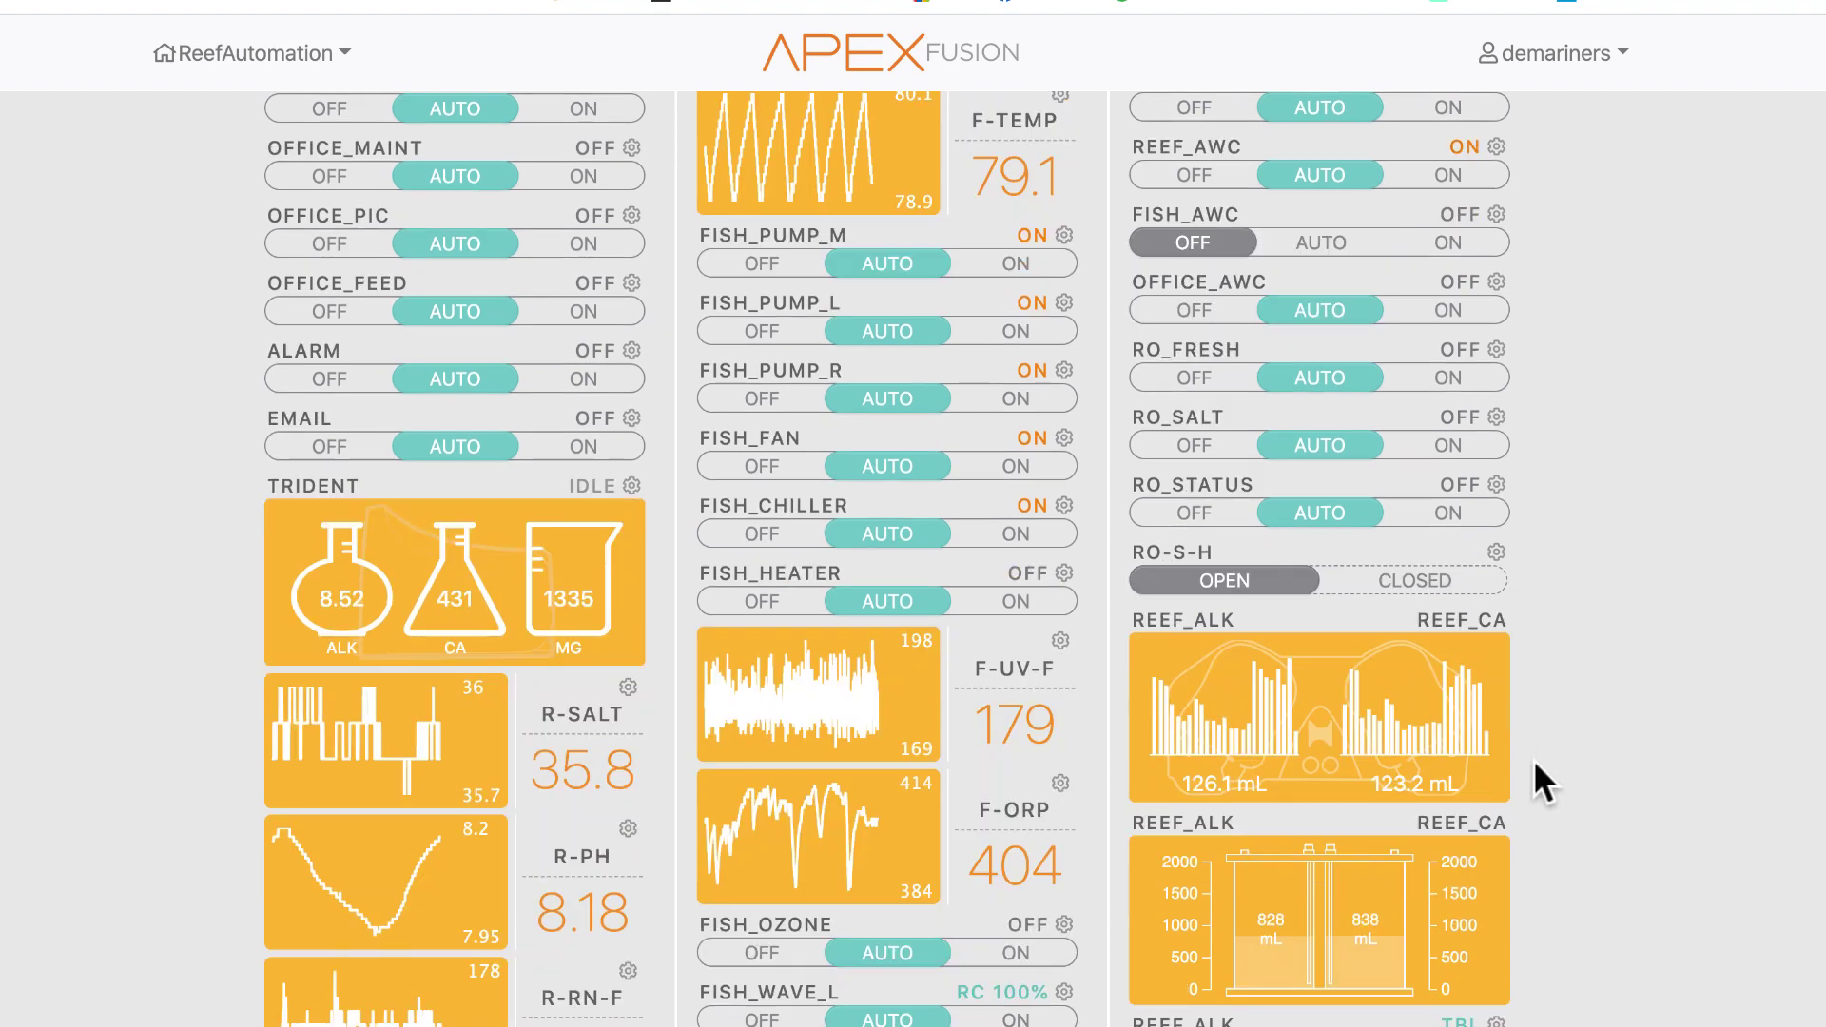
scroll(1512, 923, down, 1)
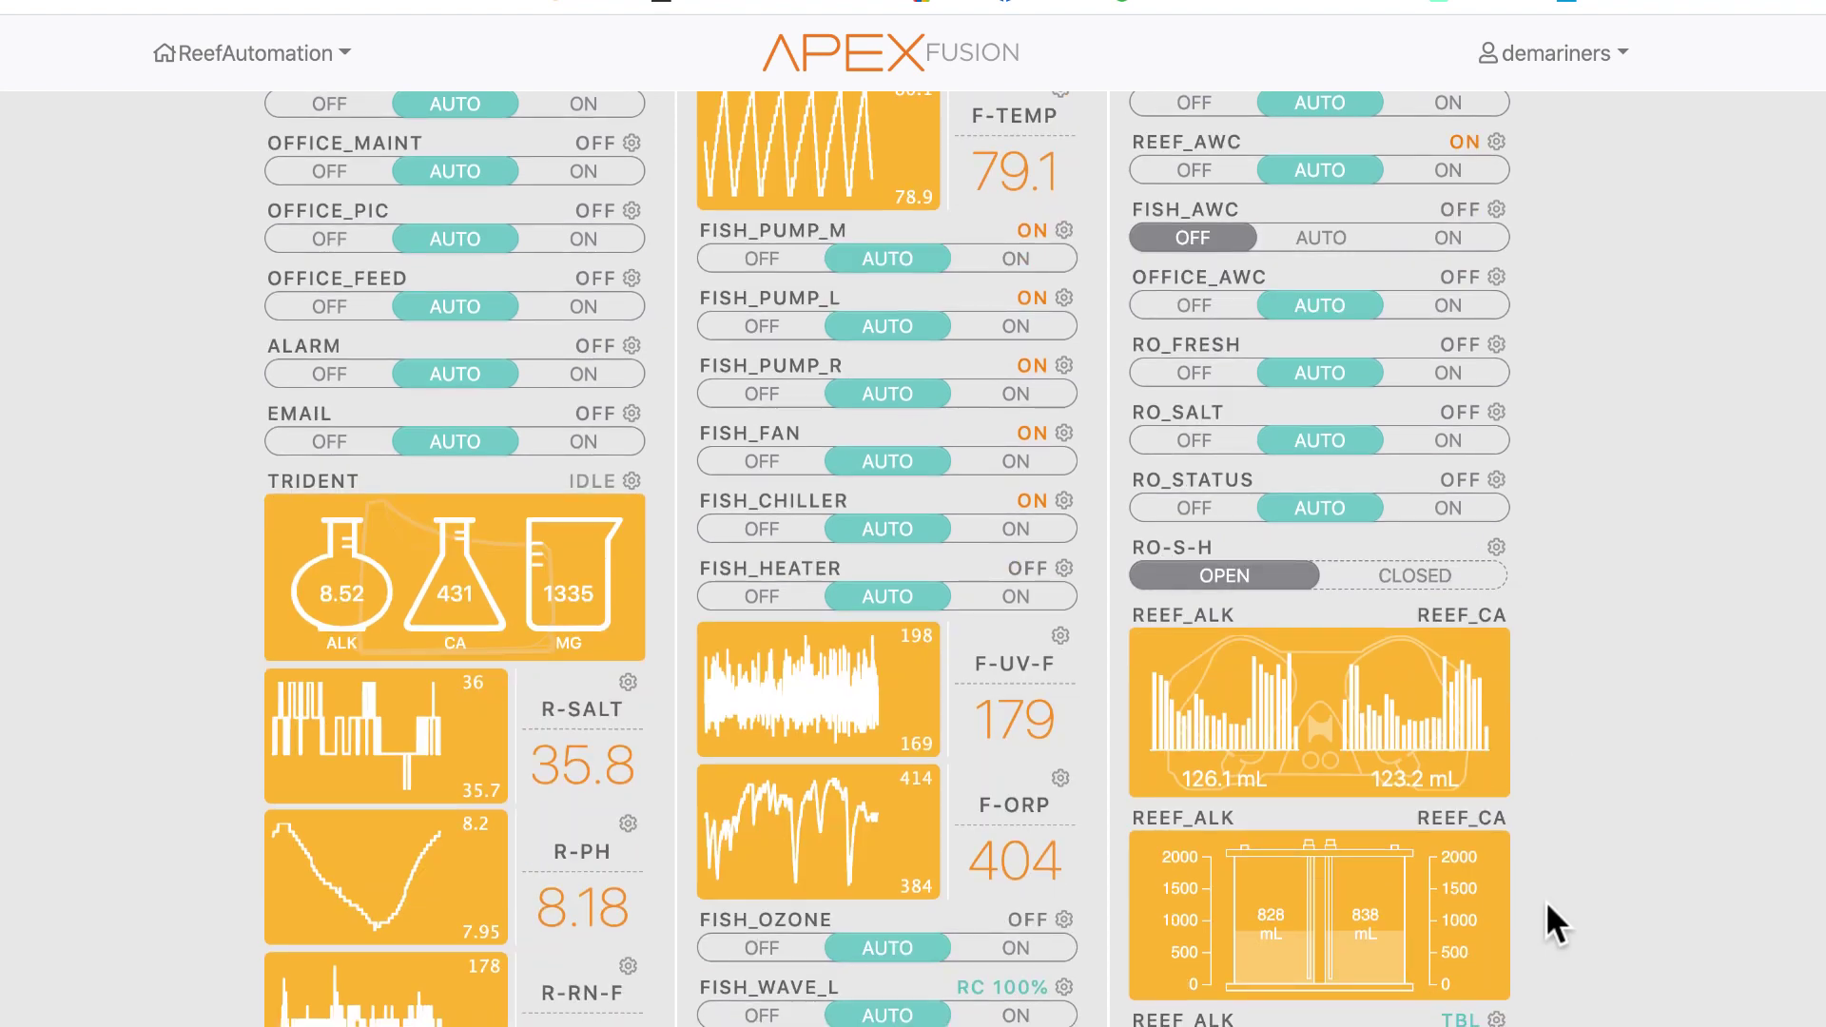